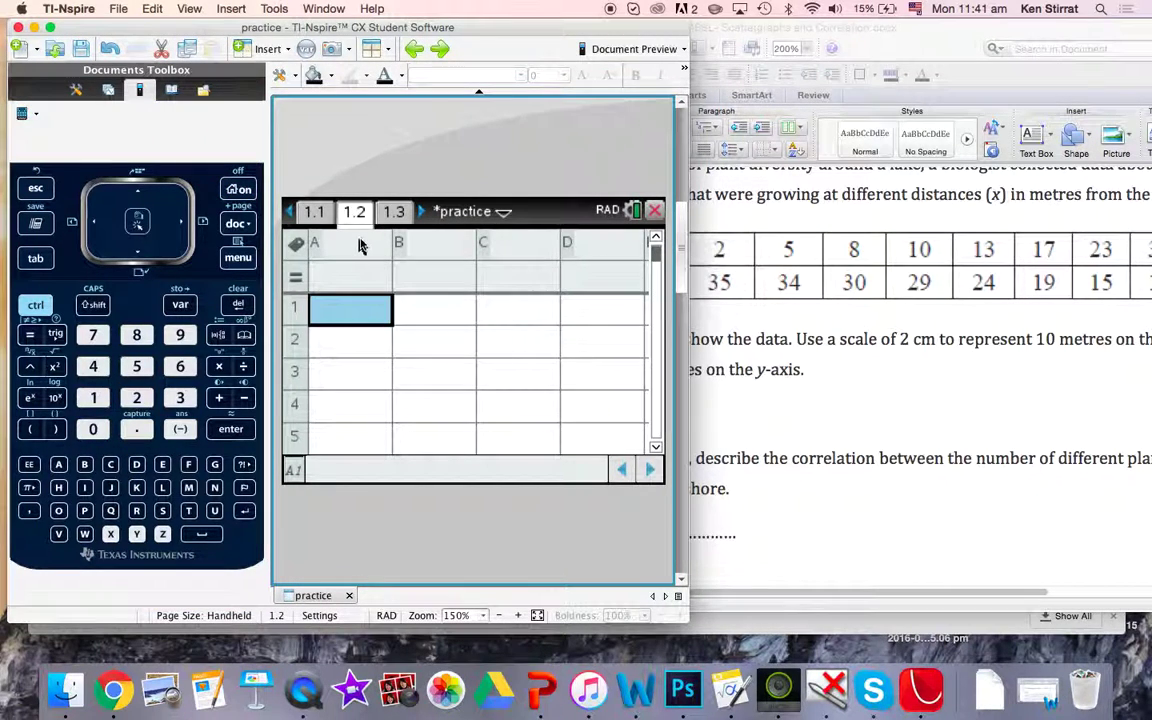
Step: Name spreadsheet column A 'x' and column B 'y'
key(super+Tab)
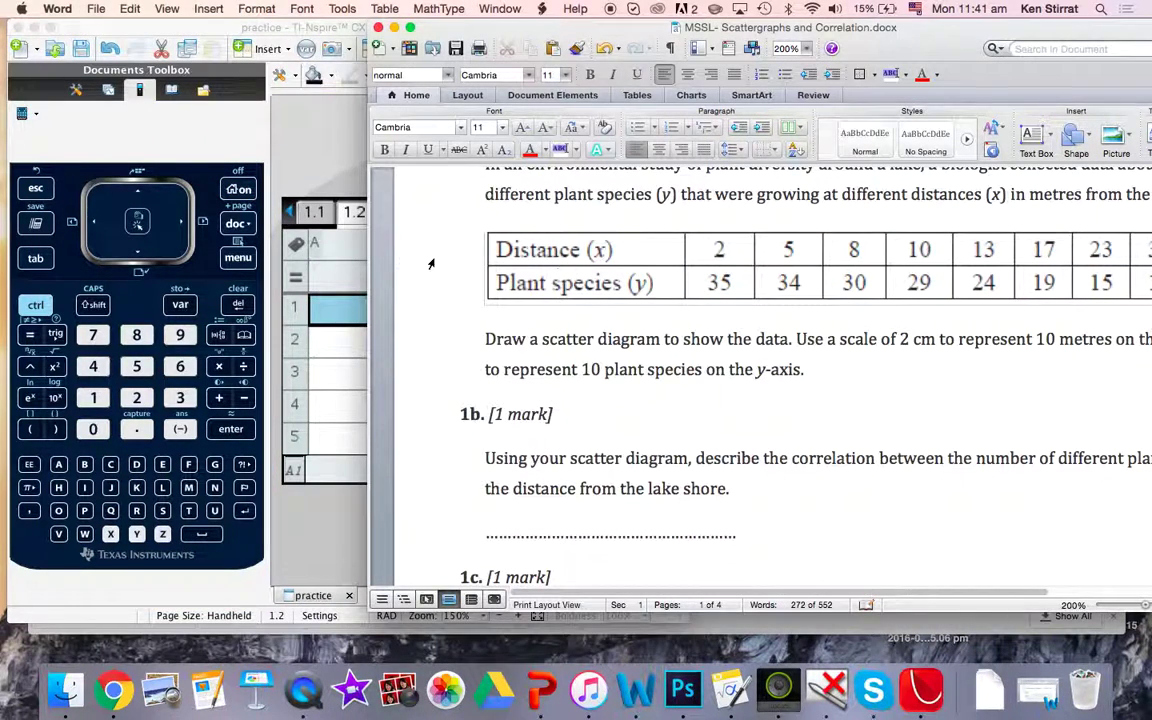
click(338, 250)
text(x)
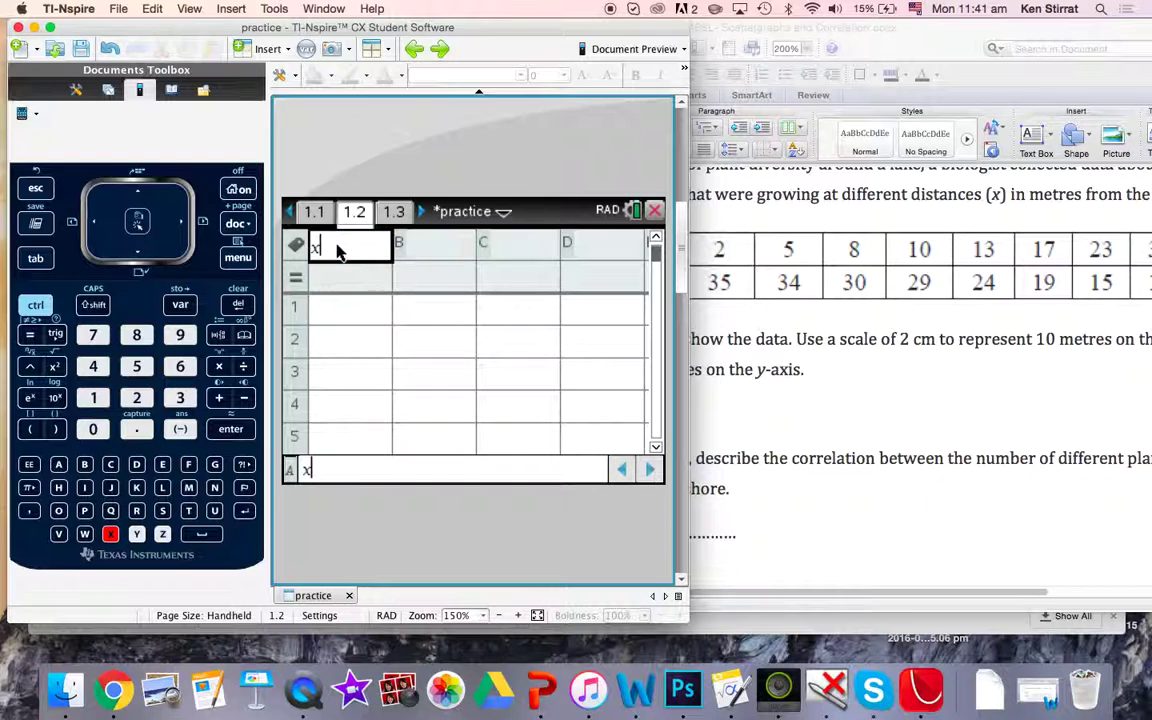
click(424, 258)
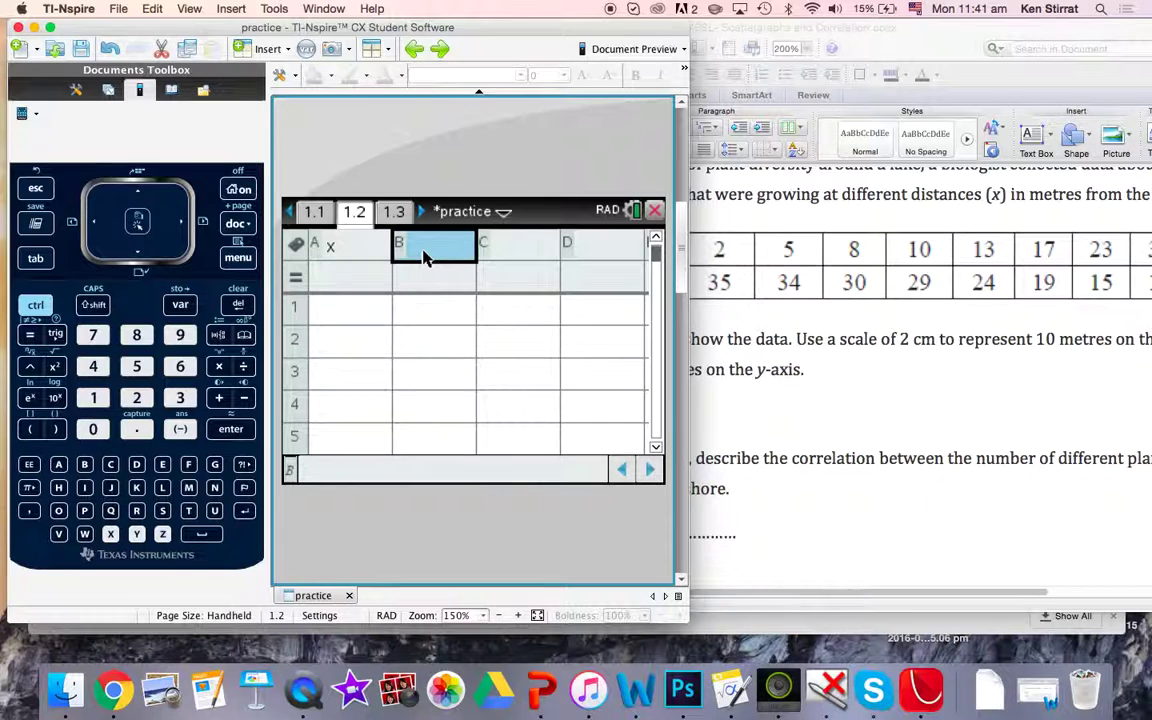
text(y)
click(368, 318)
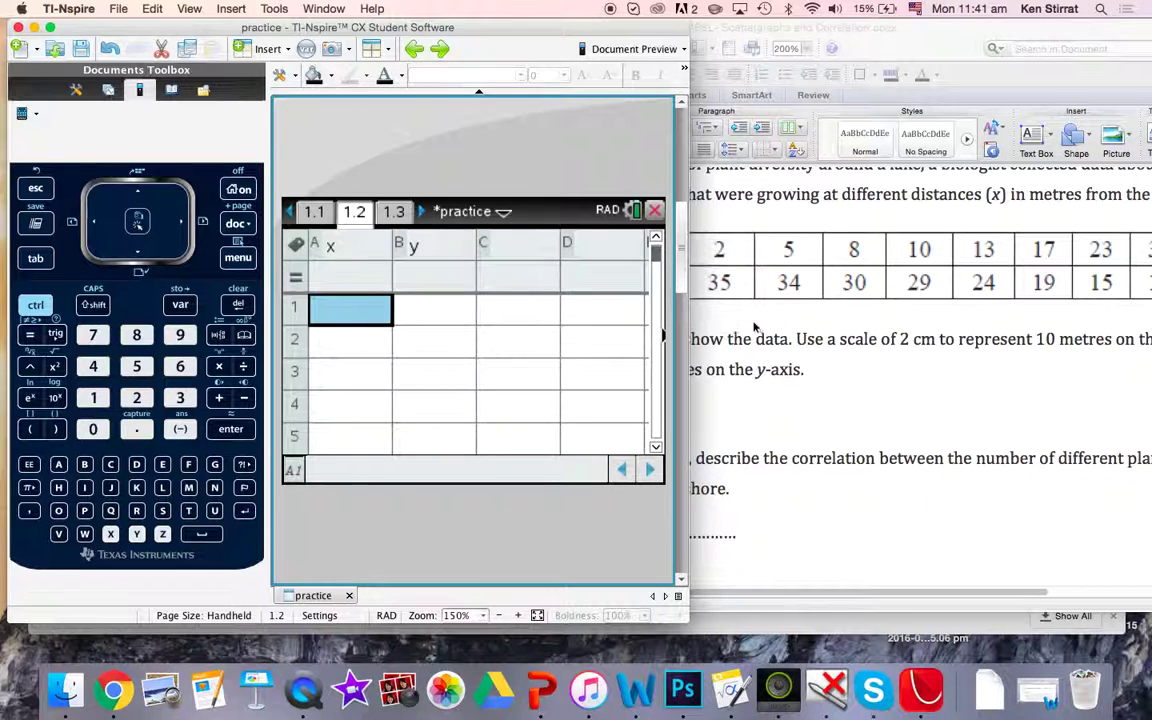
Step: Enter the distances 2, 5, 8, 10 and 13 into cells A1–A5
click(706, 292)
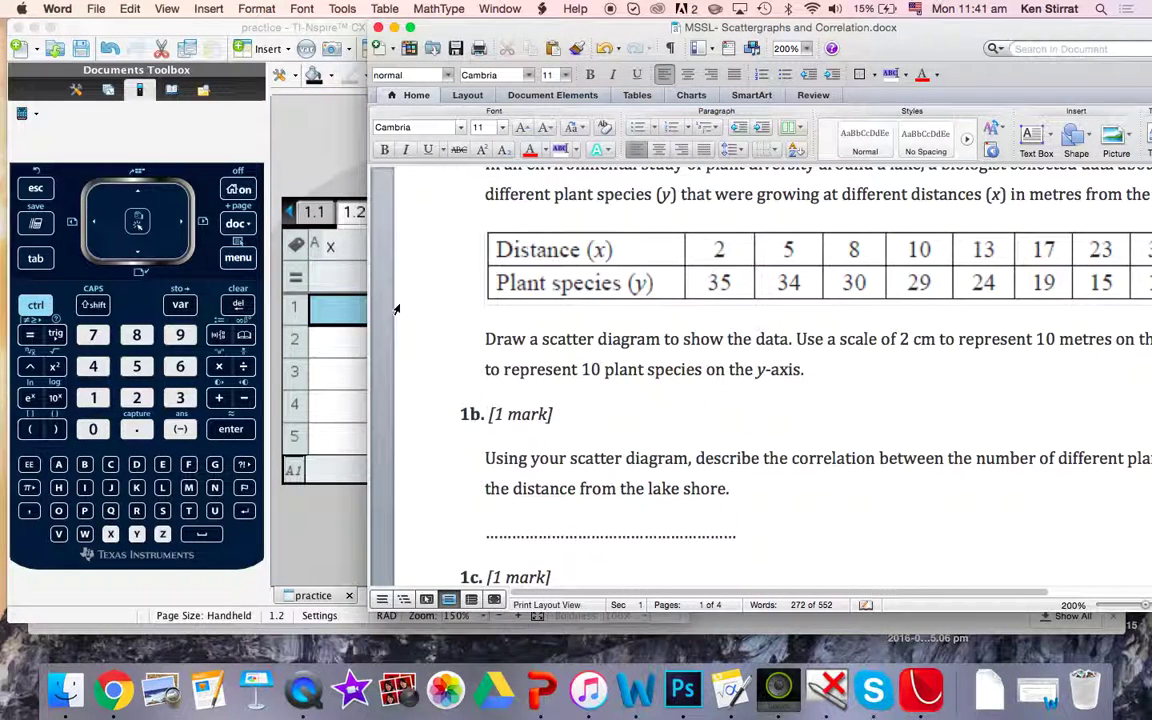
click(341, 316)
text(2)
key(Return)
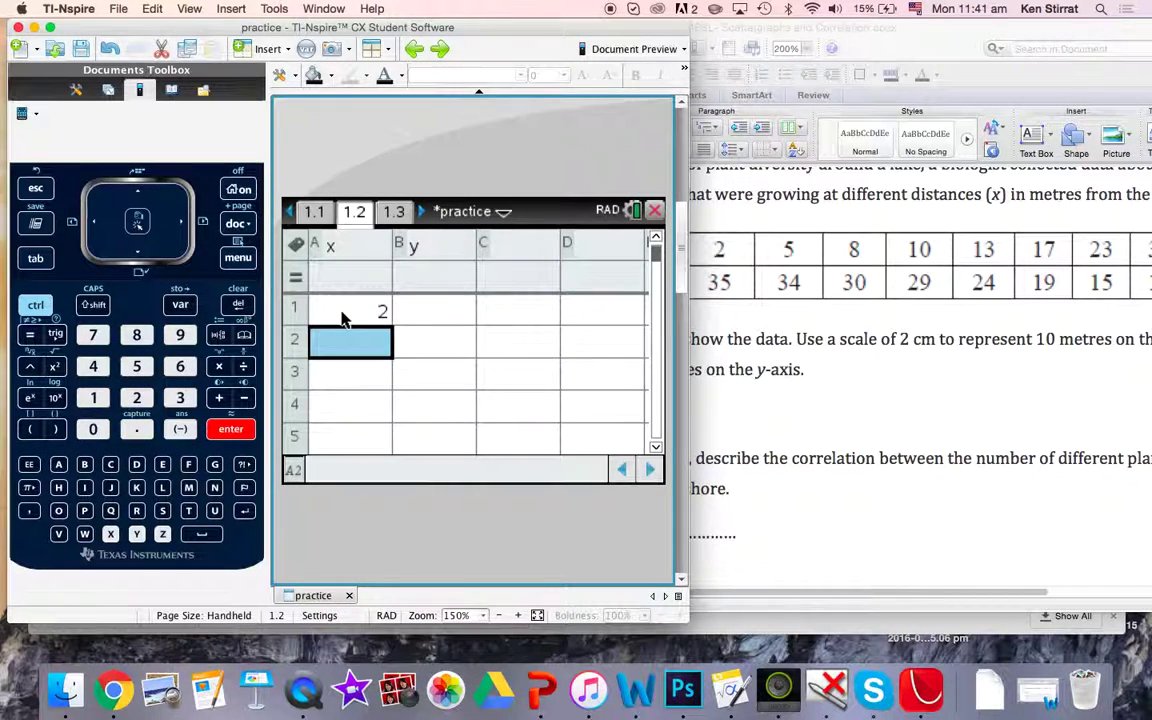
text(5)
key(Return)
text(8)
key(Return)
text(10)
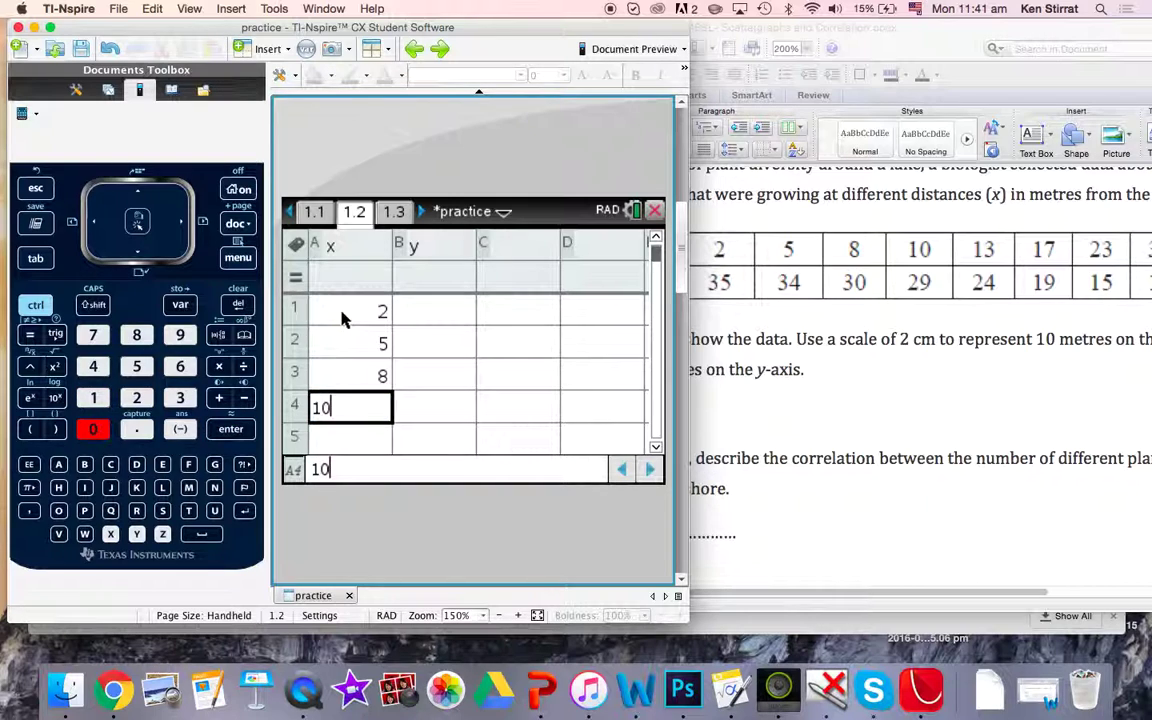
key(Return)
text(13)
key(Return)
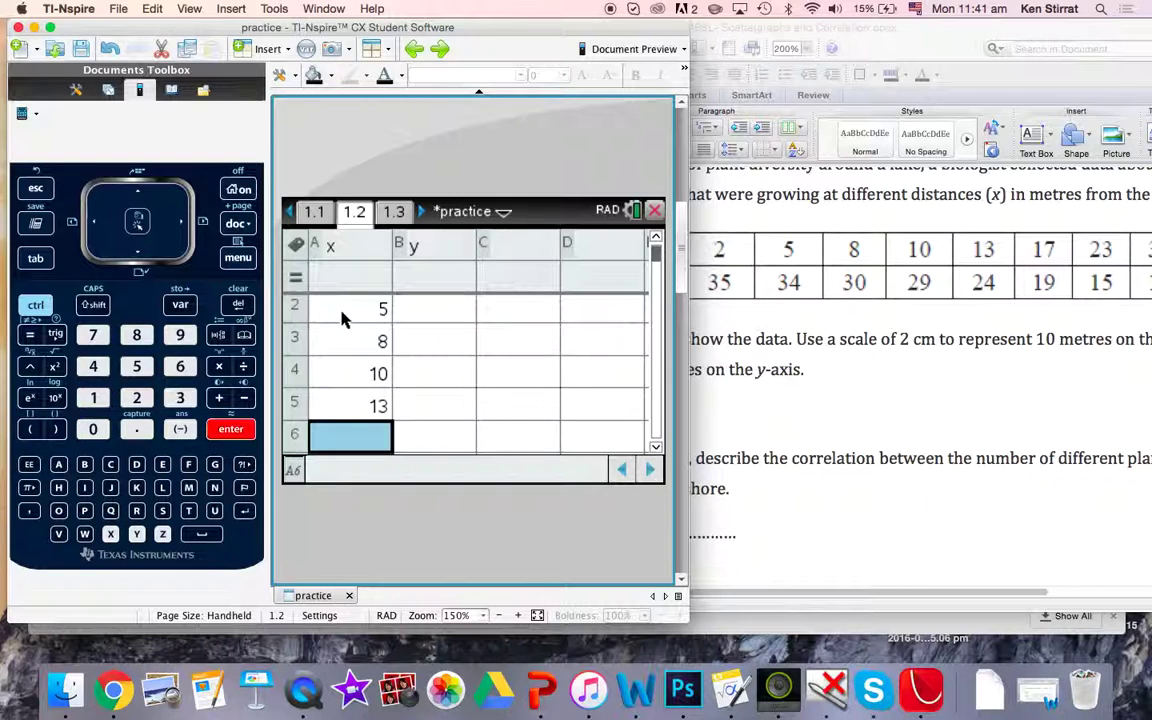
Step: Enter the remaining distances 17, 23, 35 and 40 into A6–A9, then return to the column top
text(17)
key(Return)
text(23)
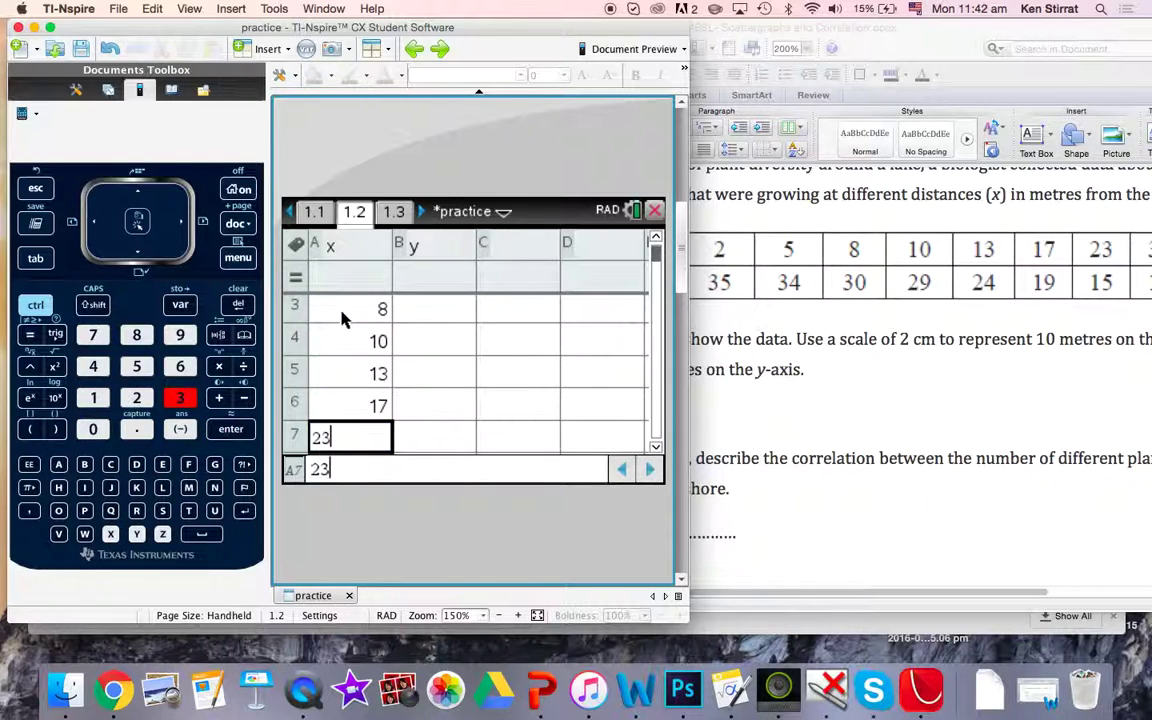
key(Return)
scroll(852, 367, right, 5)
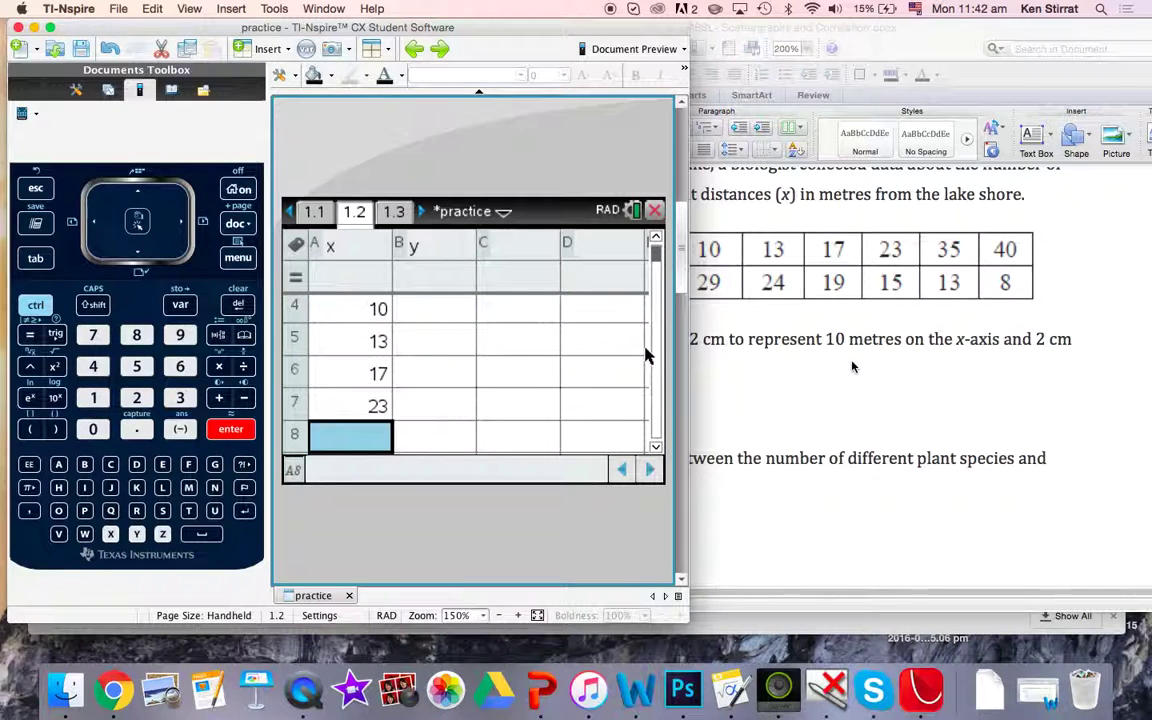
scroll(852, 367, left, 5)
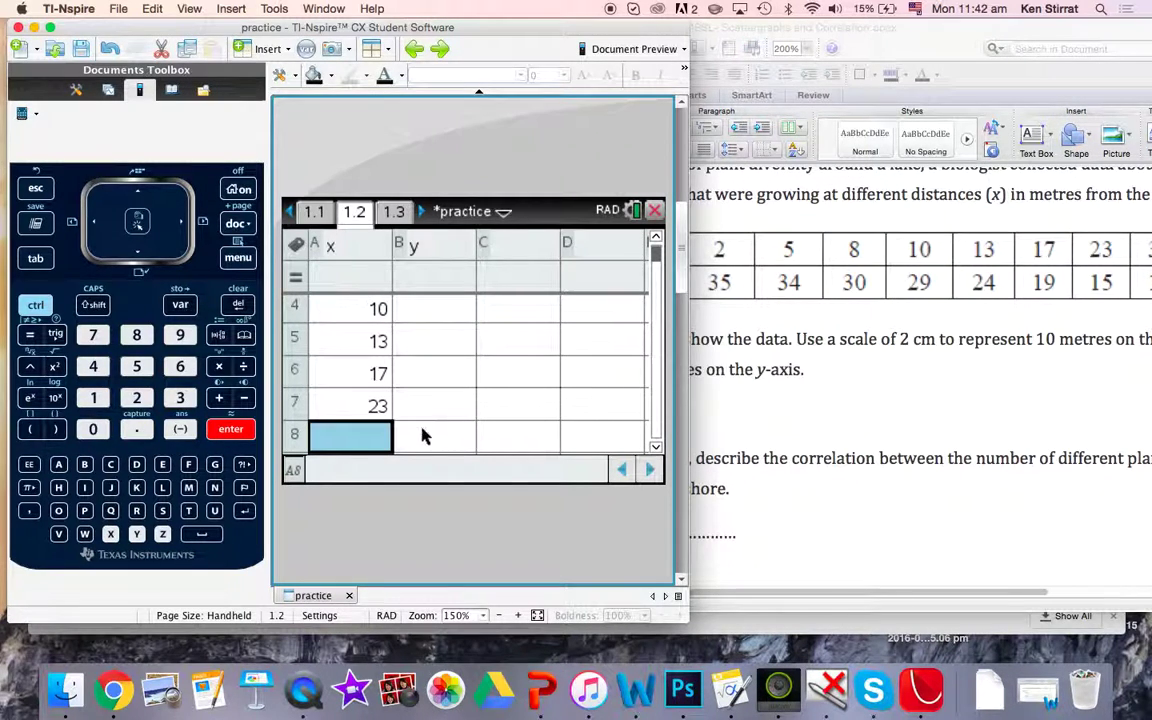
text(35)
key(Return)
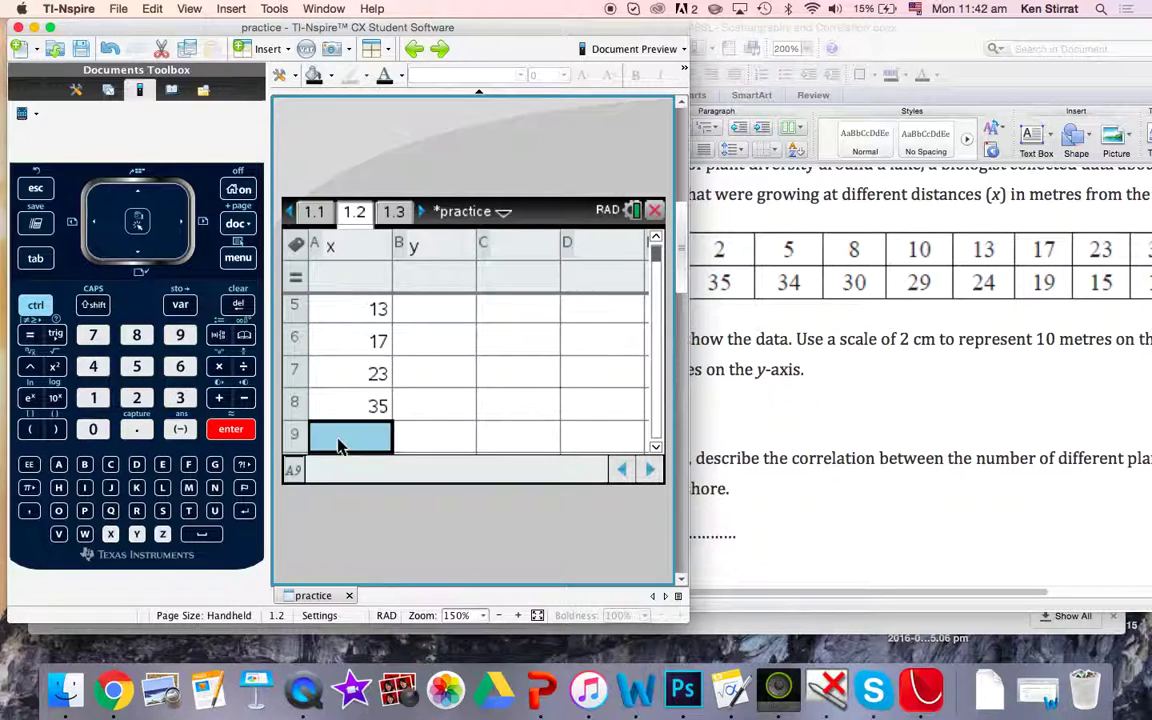
text(40)
key(Return)
key(ctrl+Up)
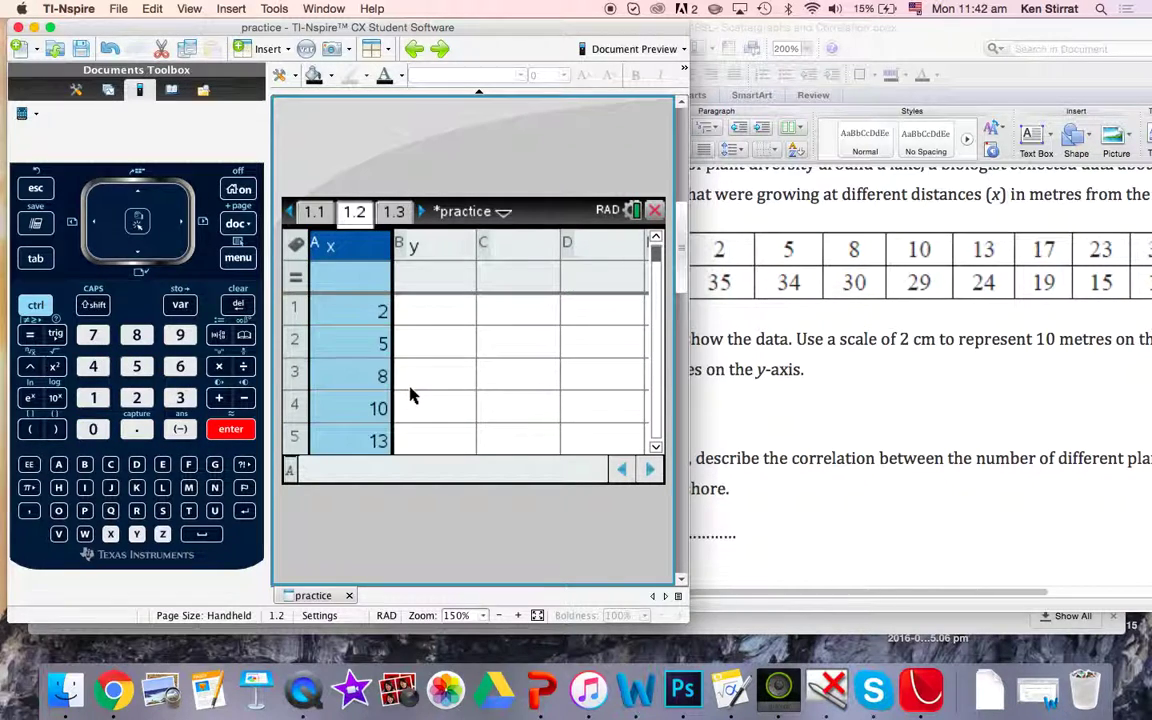
Step: Enter the plant counts 35, 34, 30 and 29 into cells B1–B4
click(432, 308)
click(952, 310)
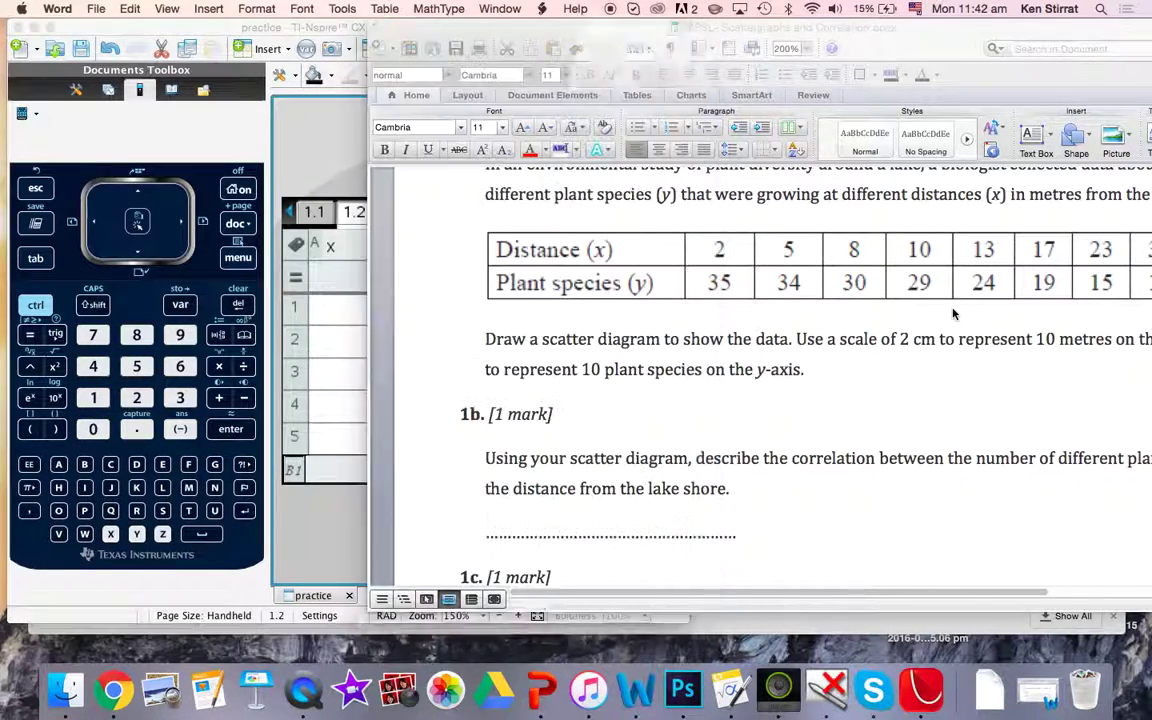
click(310, 264)
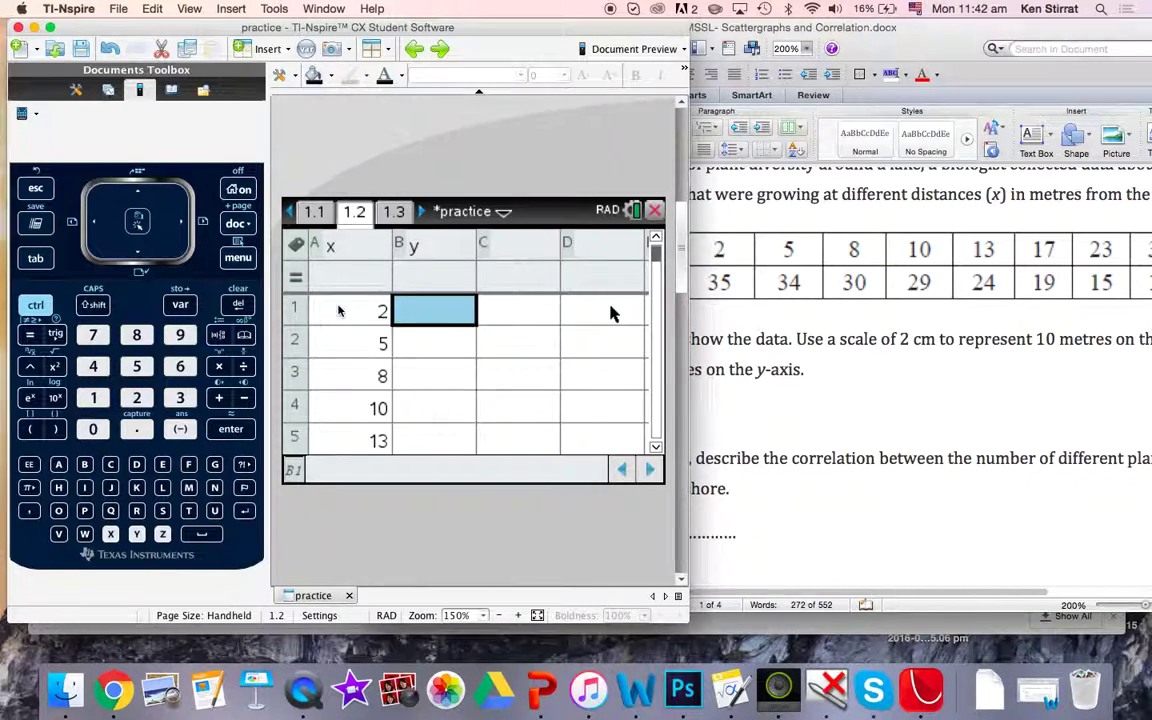
click(435, 316)
text(35)
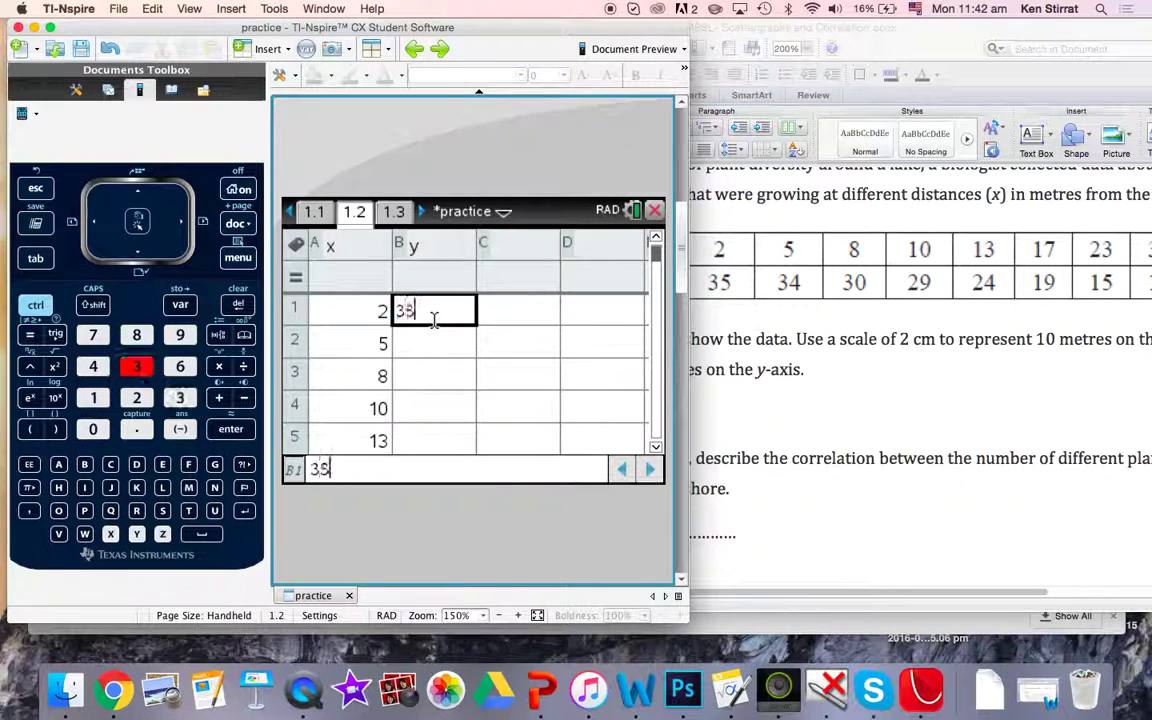
key(Return)
text(34)
key(Return)
text(30)
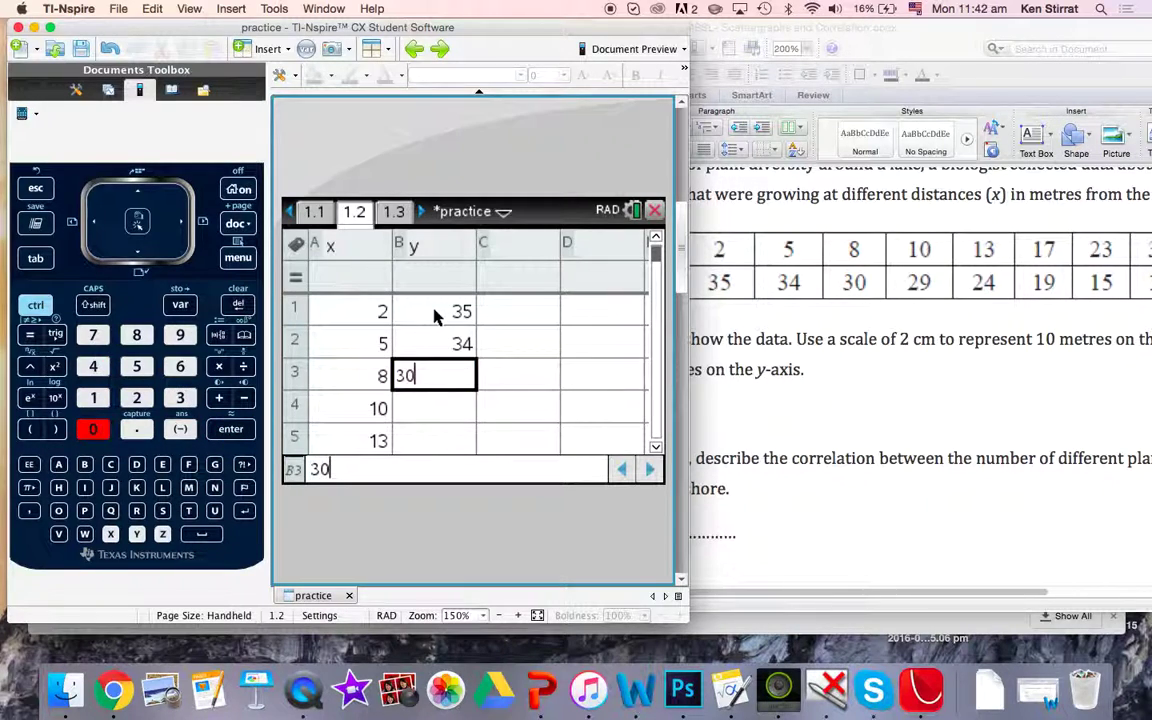
key(Return)
text(2)
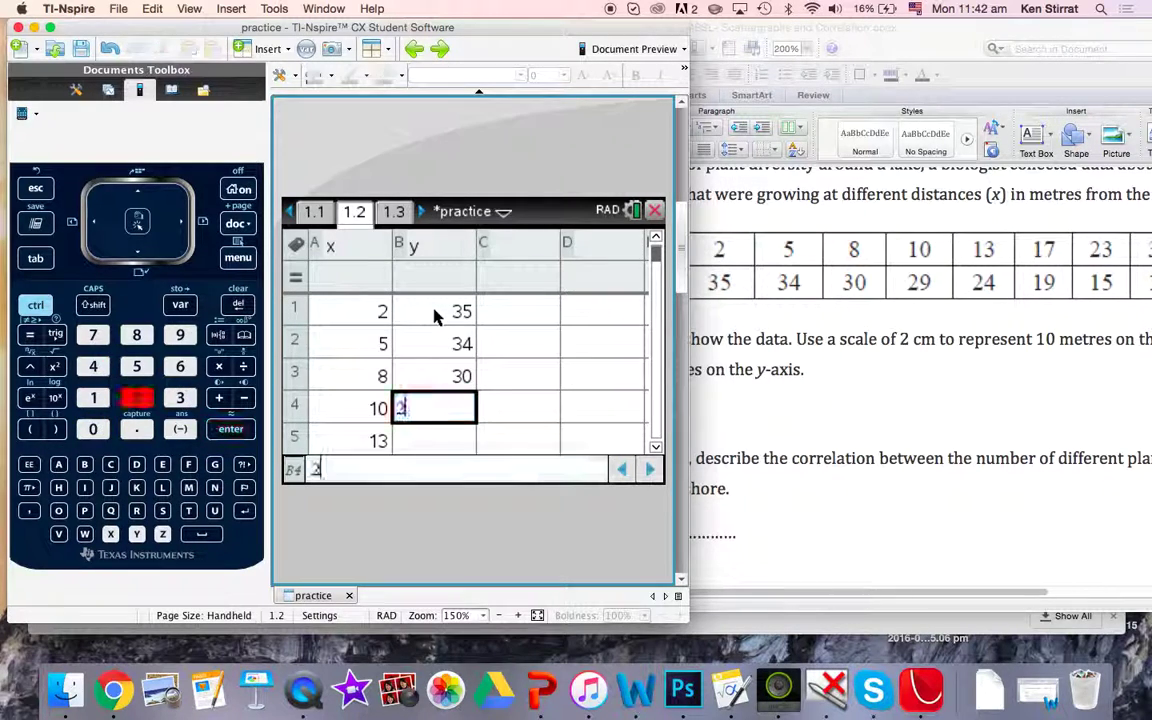
text(9)
key(Return)
Step: Enter the remaining counts 24, 19, 15, 13 and 8 into B5–B9
text(24)
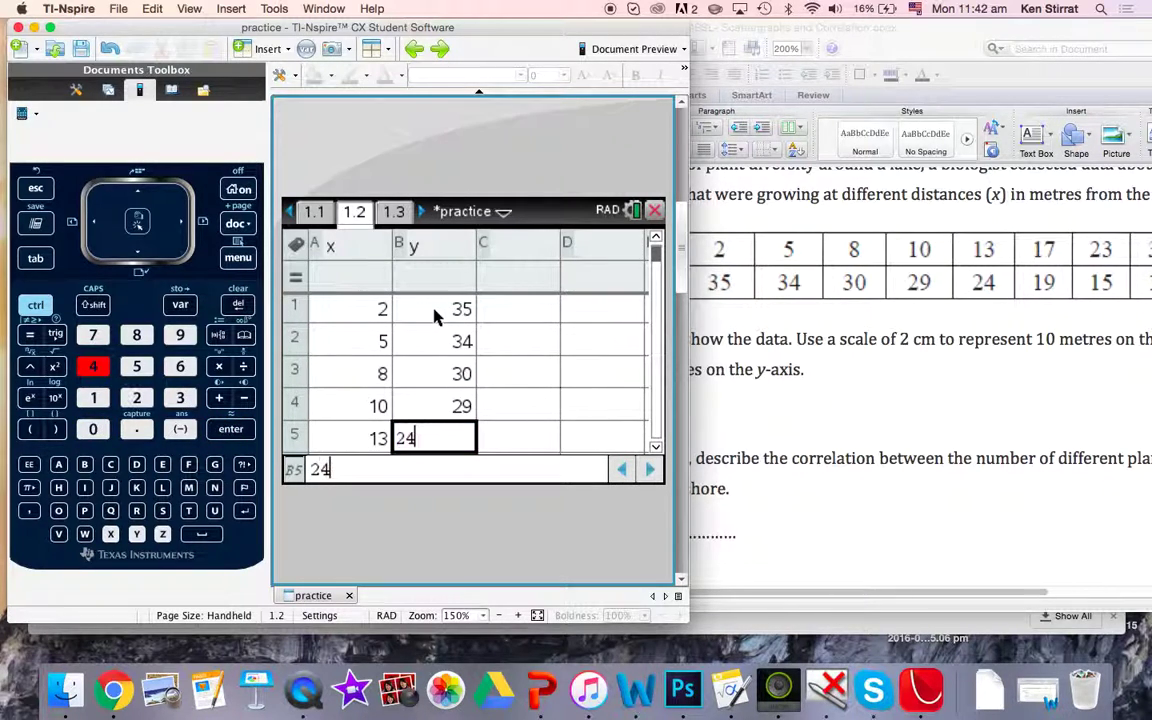
key(Return)
text(19)
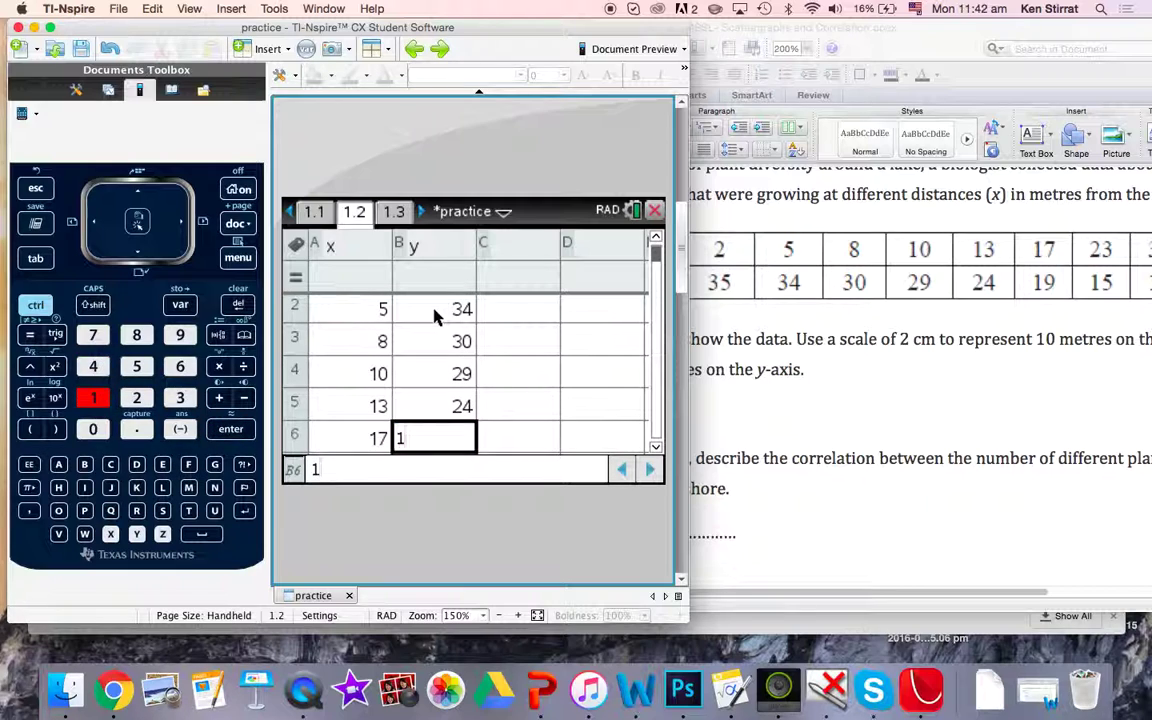
key(Return)
text(15)
key(Return)
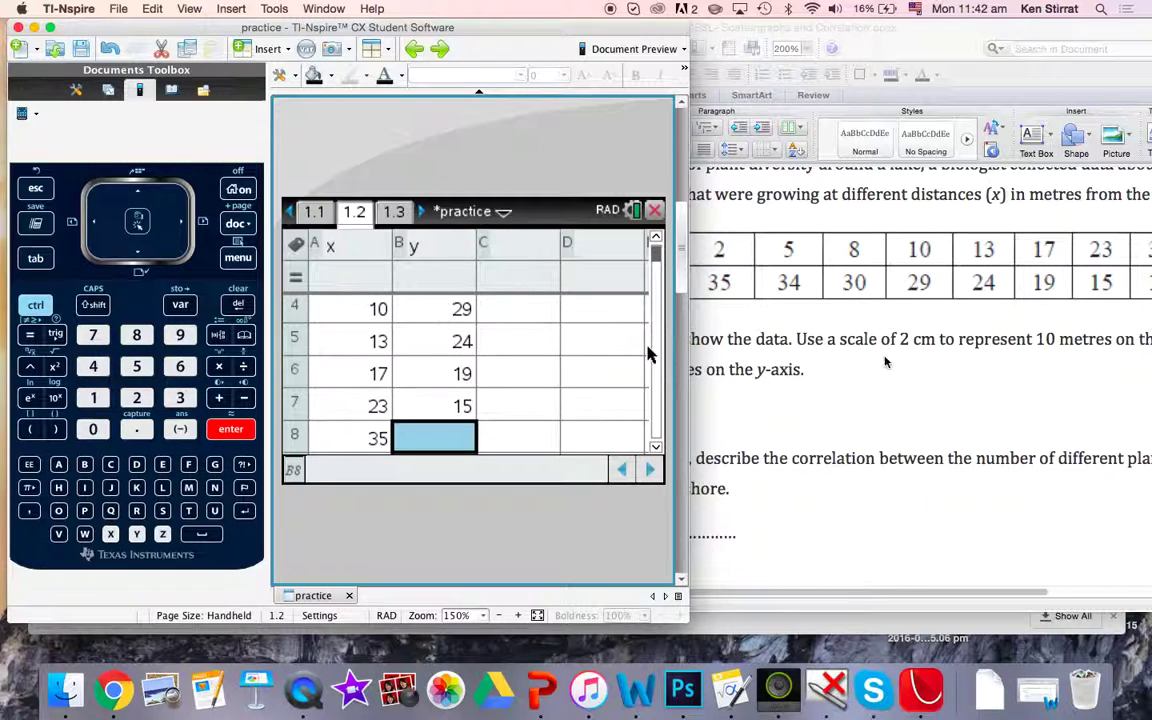
scroll(928, 360, right, 5)
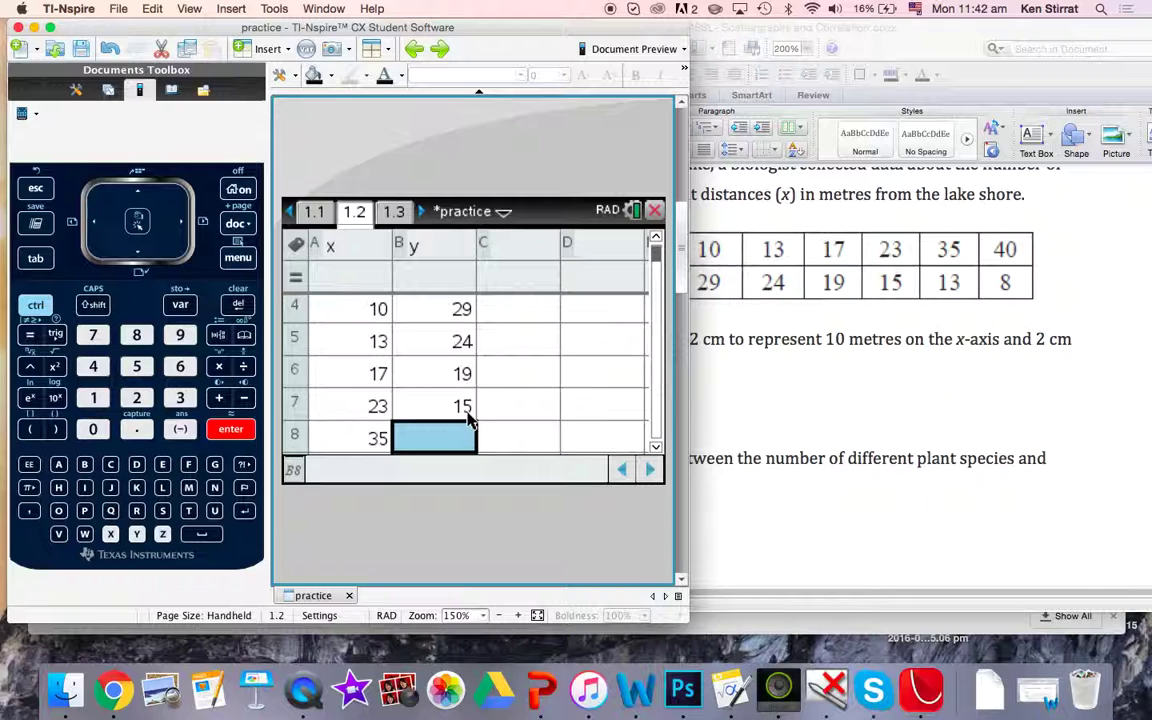
text(13)
key(Return)
text(8)
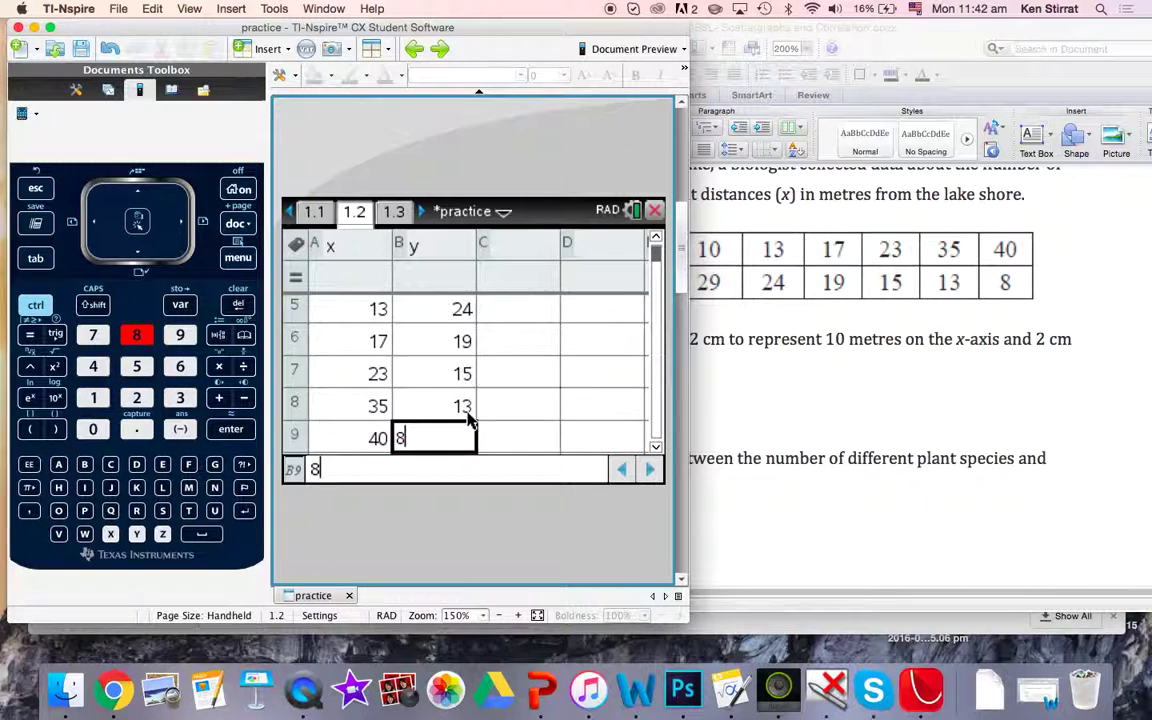
key(Return)
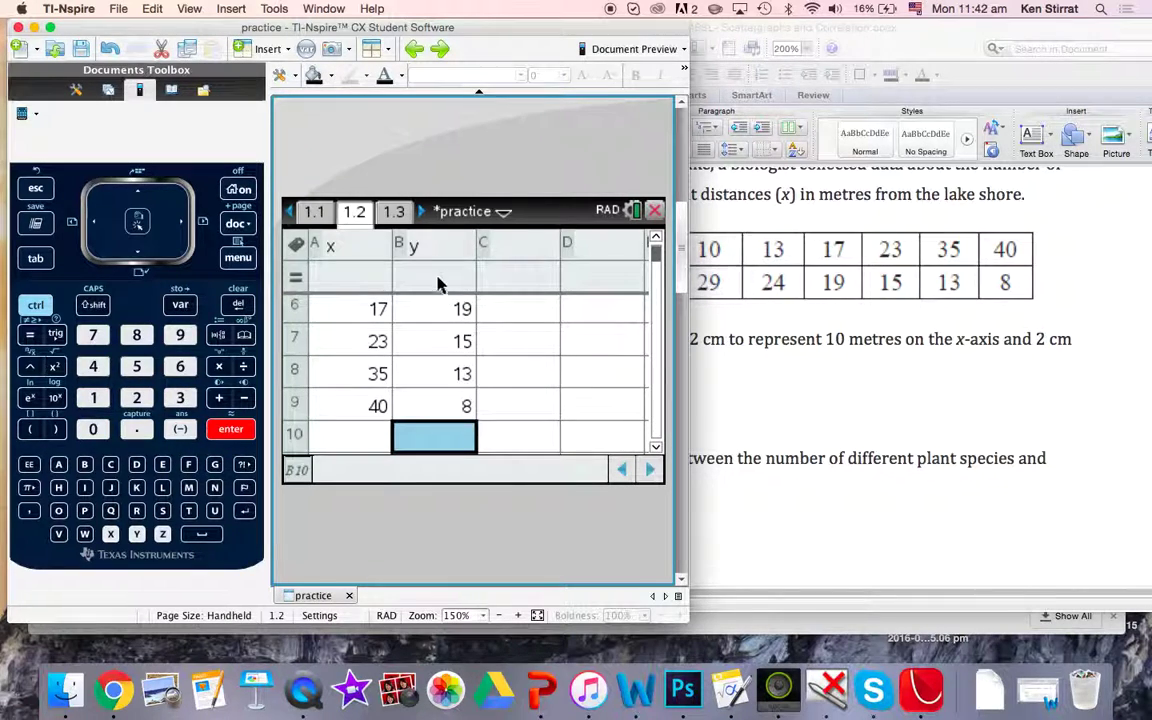
Step: From a column C cell, start a Linear Regression (mx+b) via Statistics > Stat Calculations
click(517, 312)
key(Up)
key(Up)
key(Up)
key(Up)
key(Up)
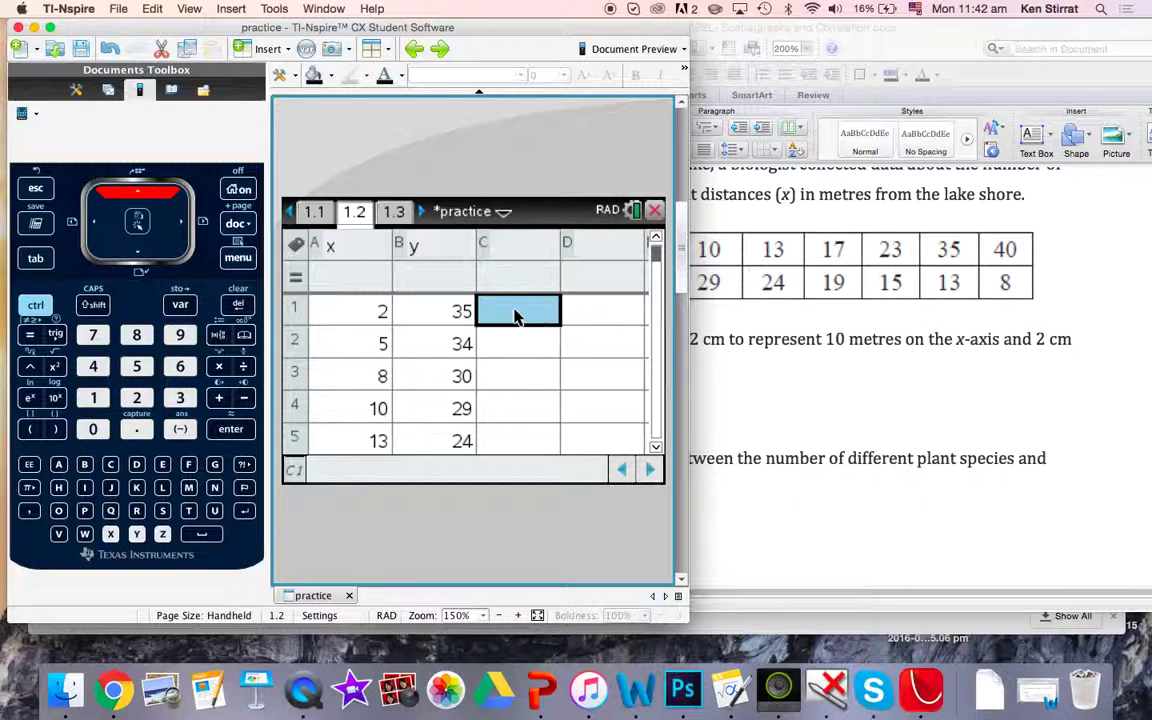
key(super+m)
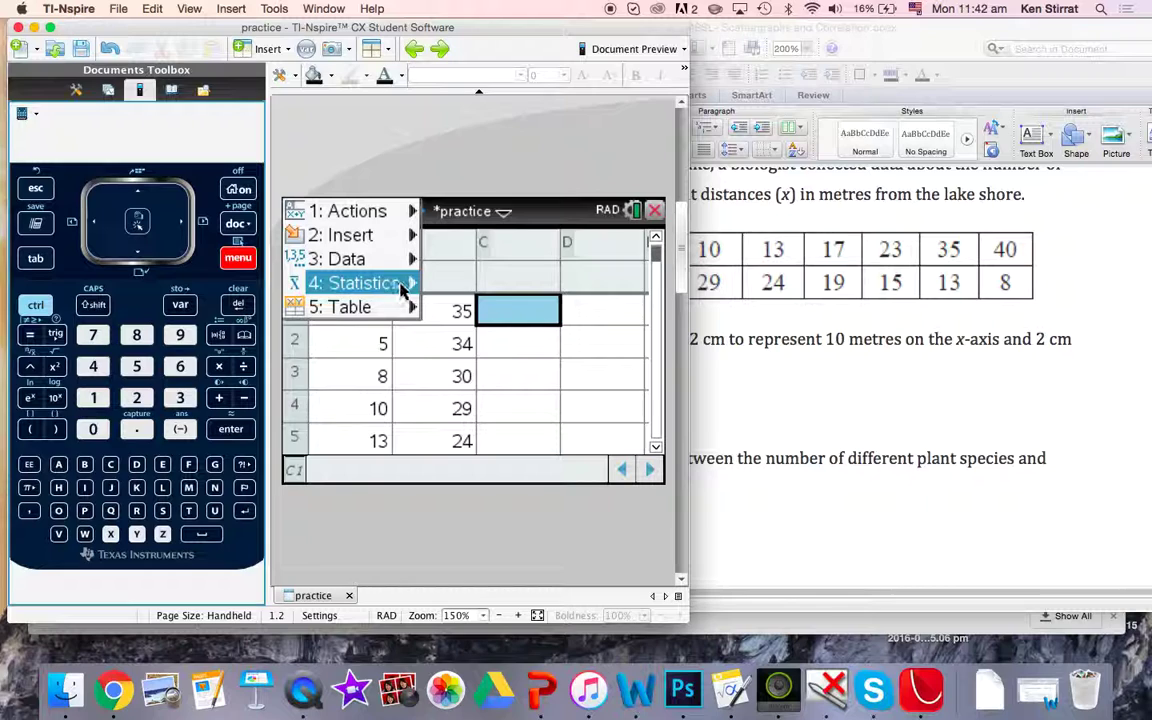
mouse_move(403, 288)
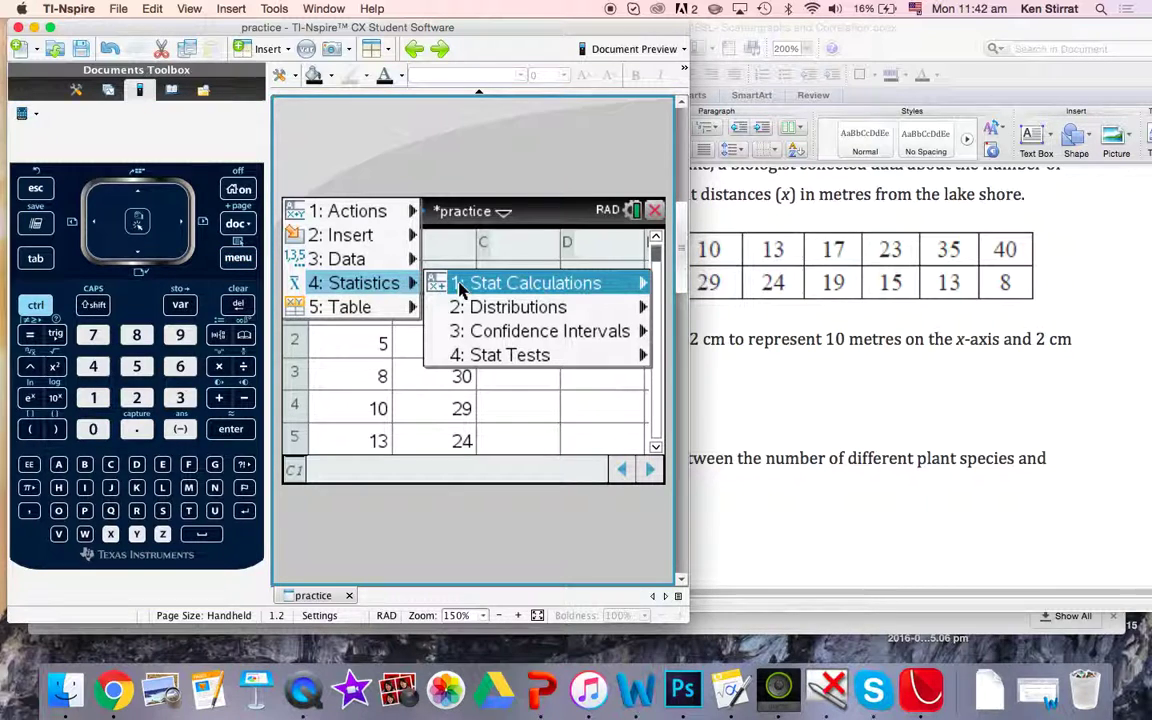
mouse_move(445, 283)
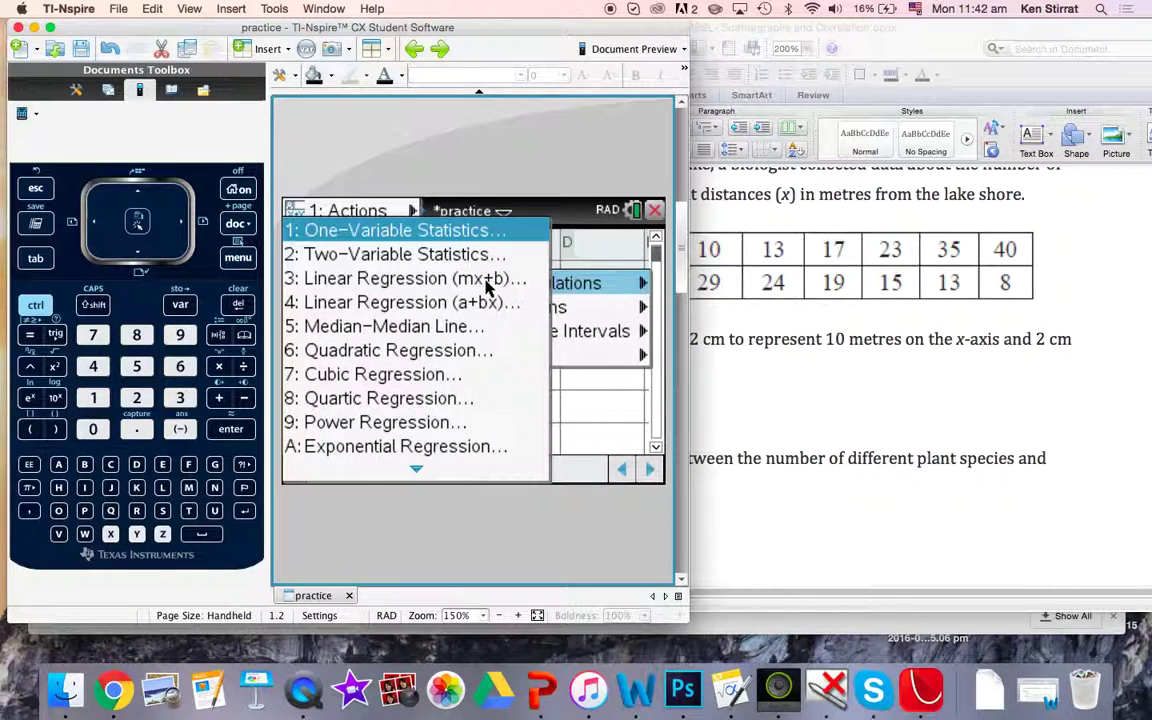
click(333, 280)
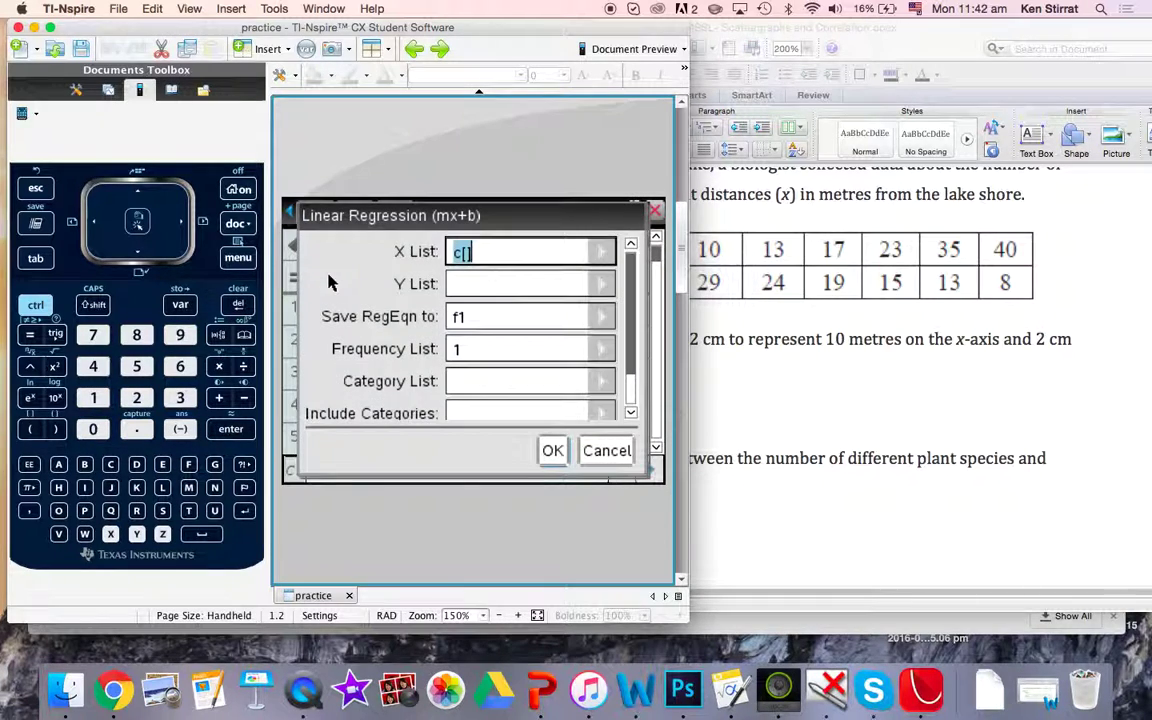
Step: Set X List to x and Y List to y, keeping f1 and results in column d
click(605, 253)
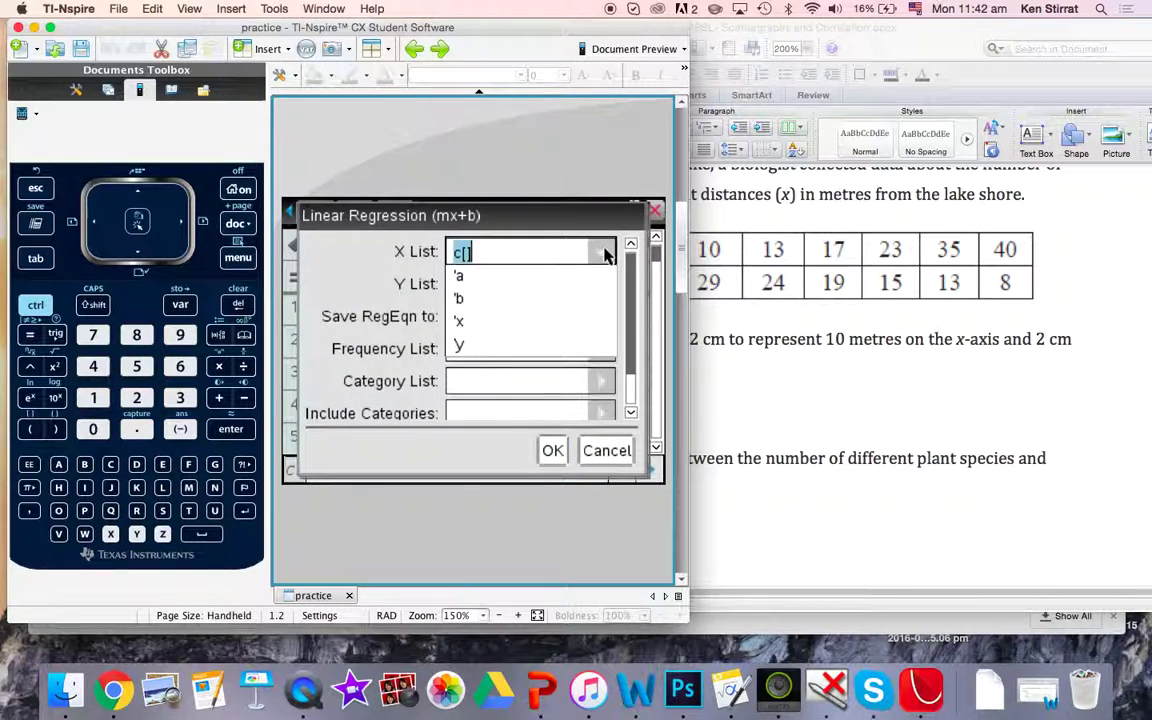
click(459, 323)
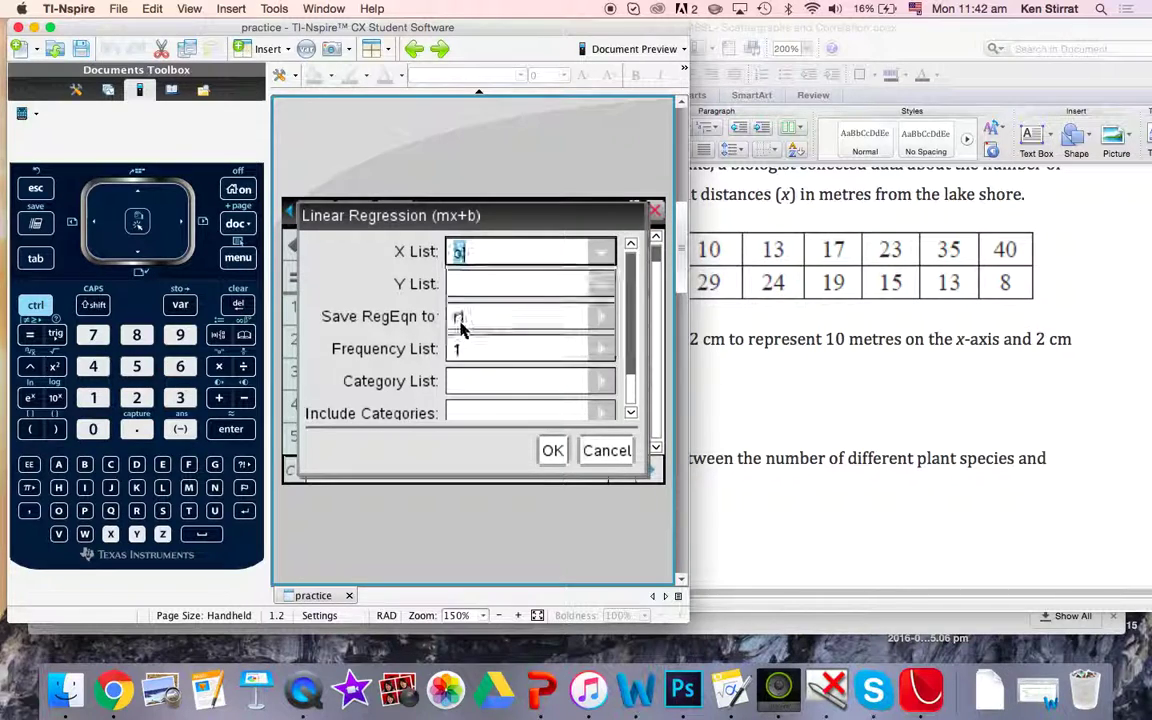
click(600, 285)
click(461, 381)
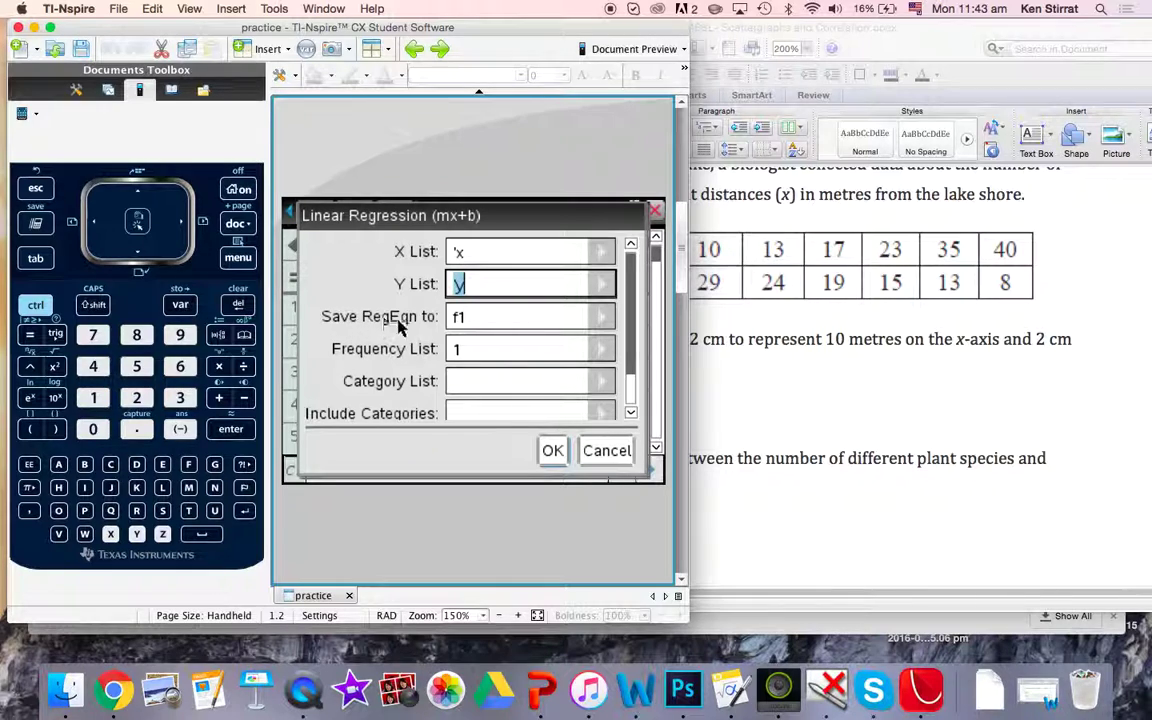
click(631, 412)
click(631, 412)
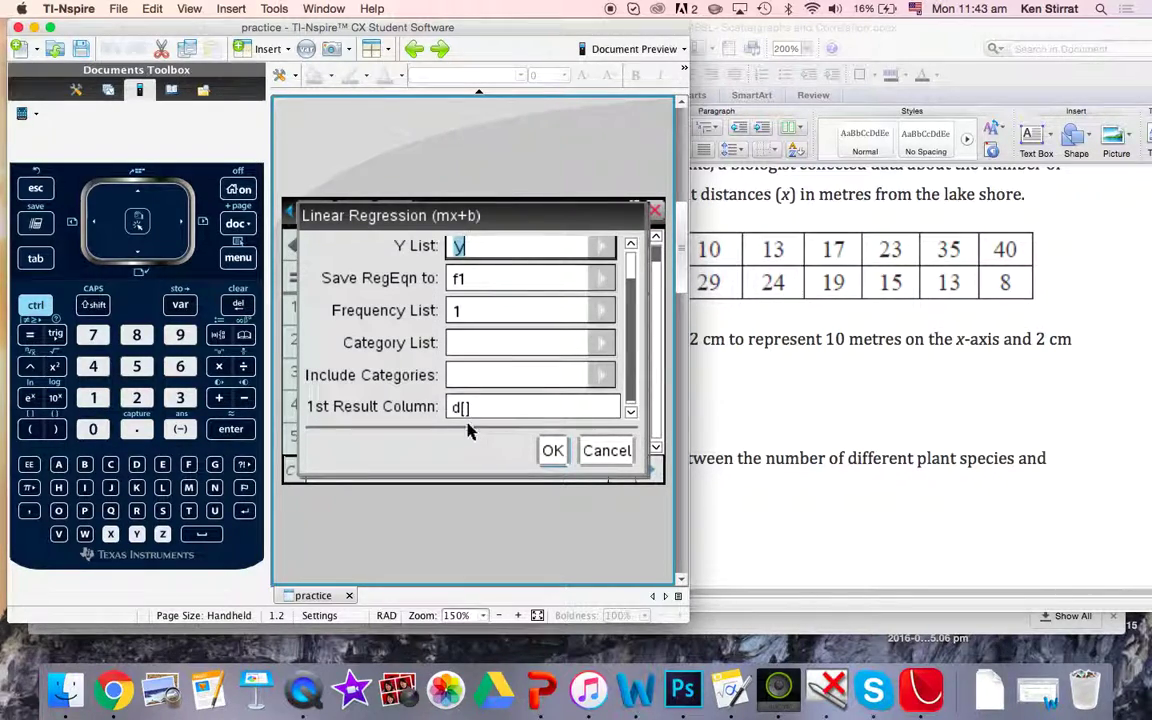
Step: Compute the regression and read slope m ≈ -0.708 and intercept b ≈ 35.036
click(550, 451)
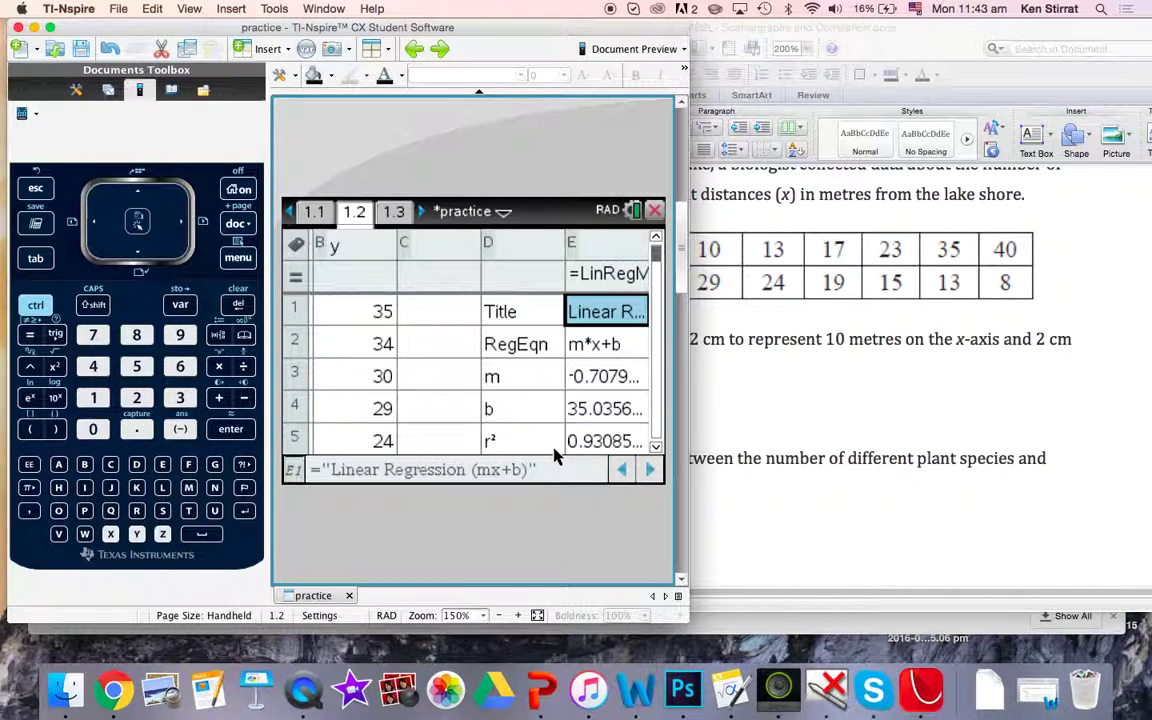
key(Down)
key(Down)
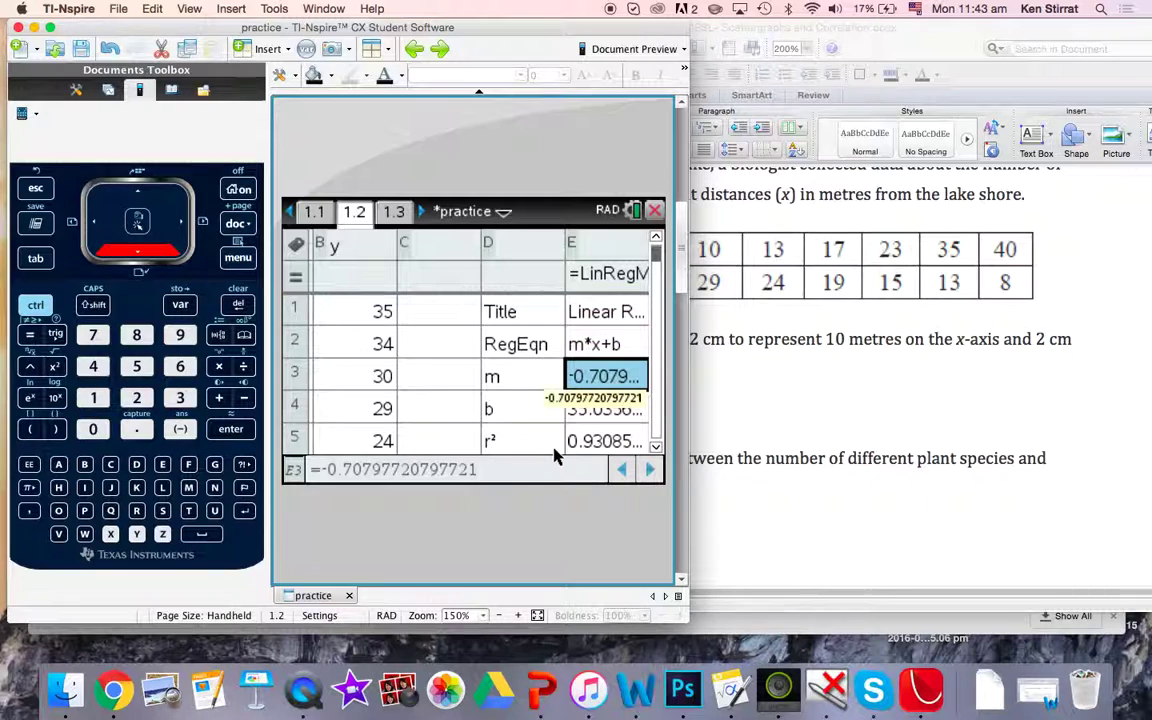
key(Up)
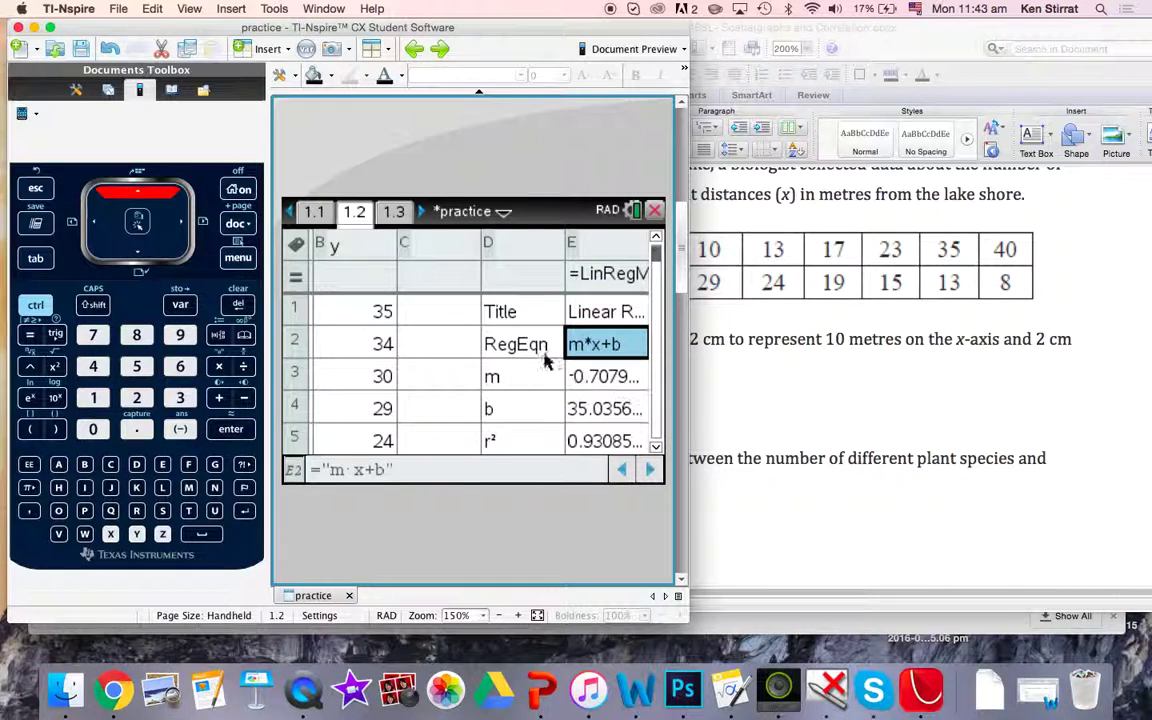
click(585, 383)
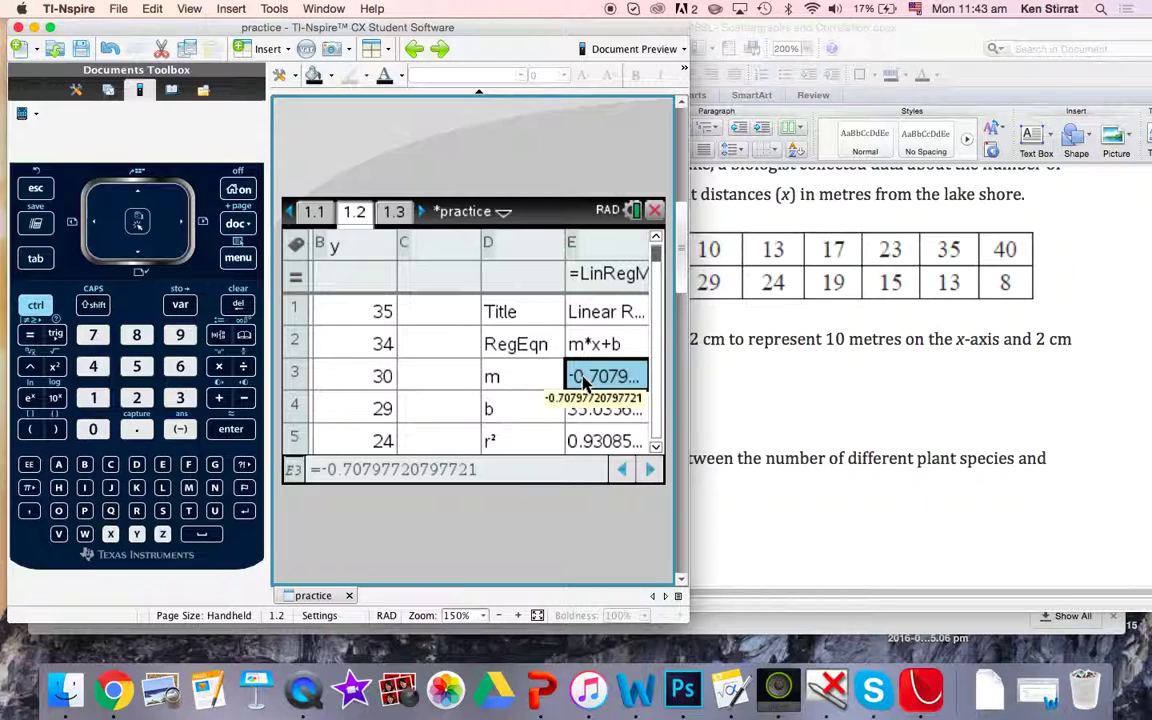
key(Down)
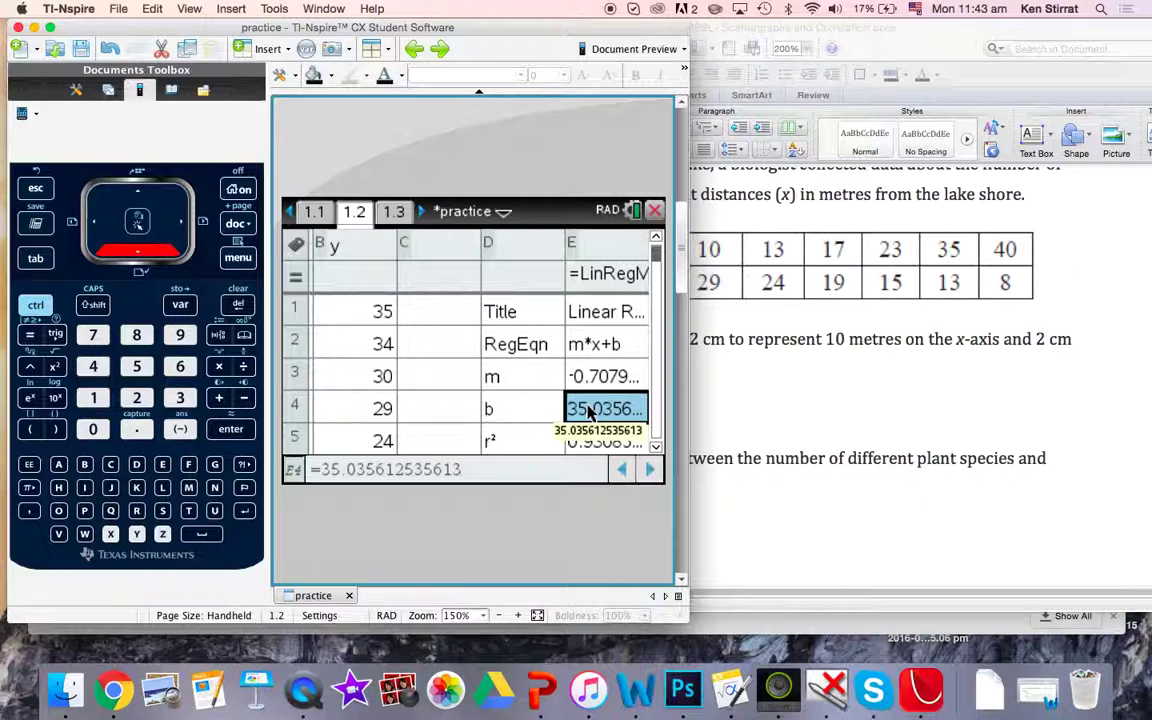
key(Down)
key(Down)
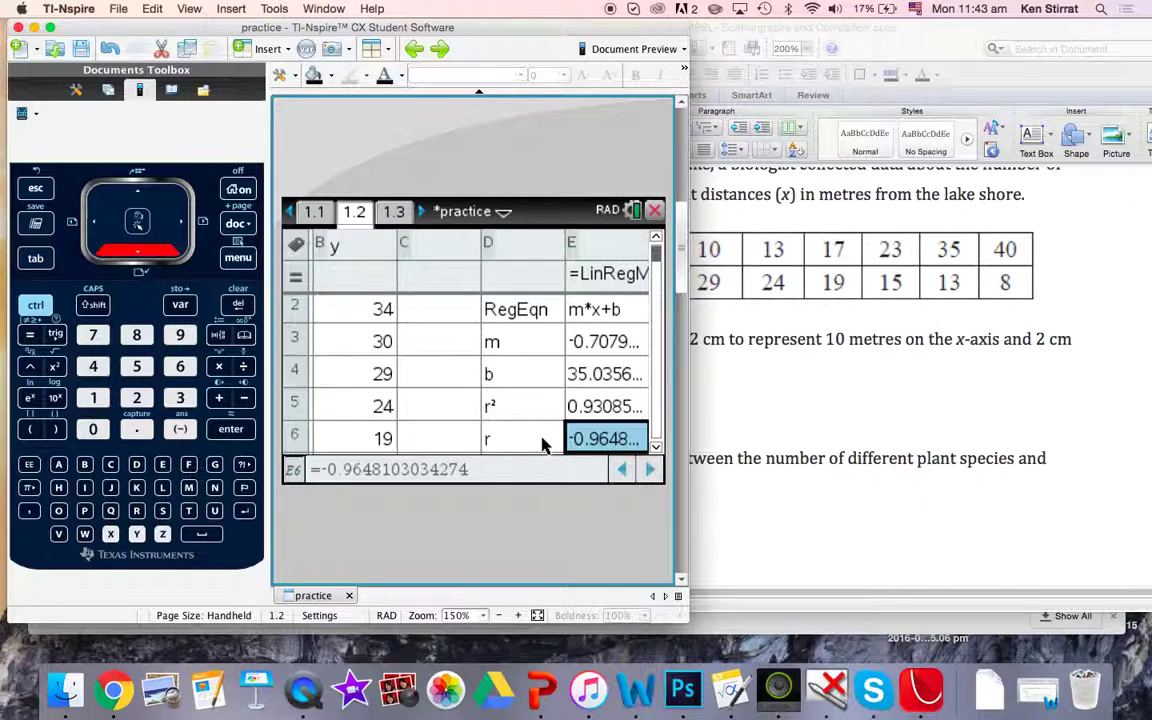
Step: Scroll through the results to check r² ≈ 0.931 and r ≈ -0.965
click(656, 448)
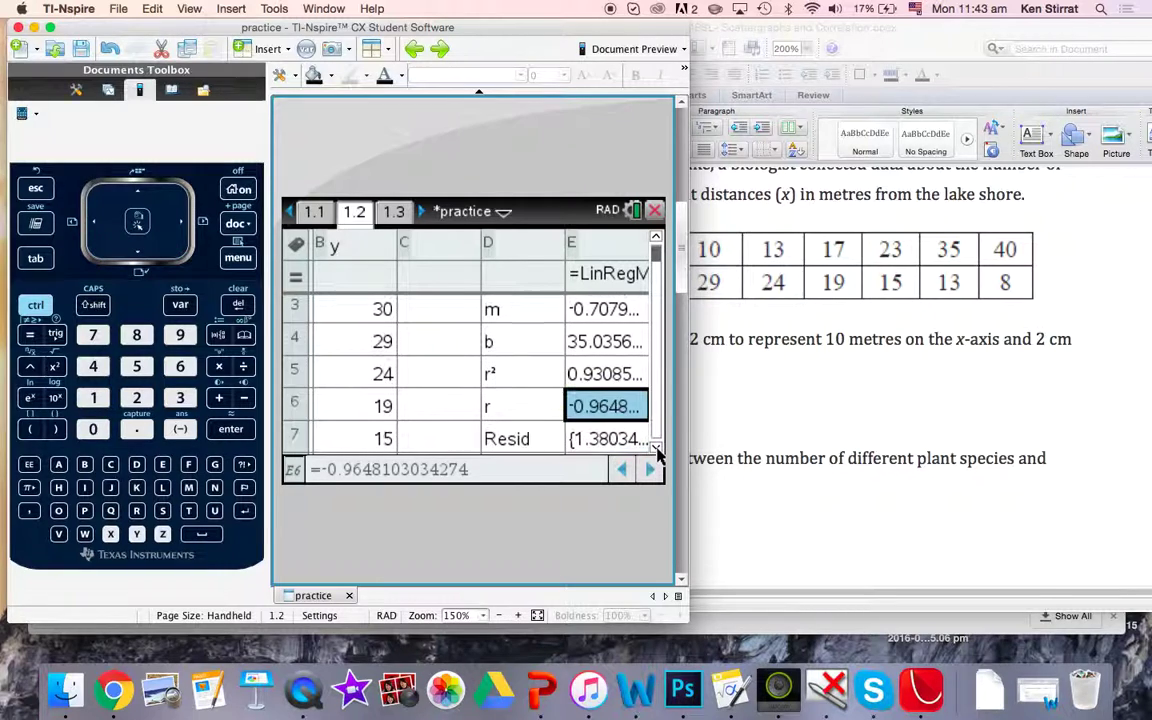
click(656, 448)
click(656, 448)
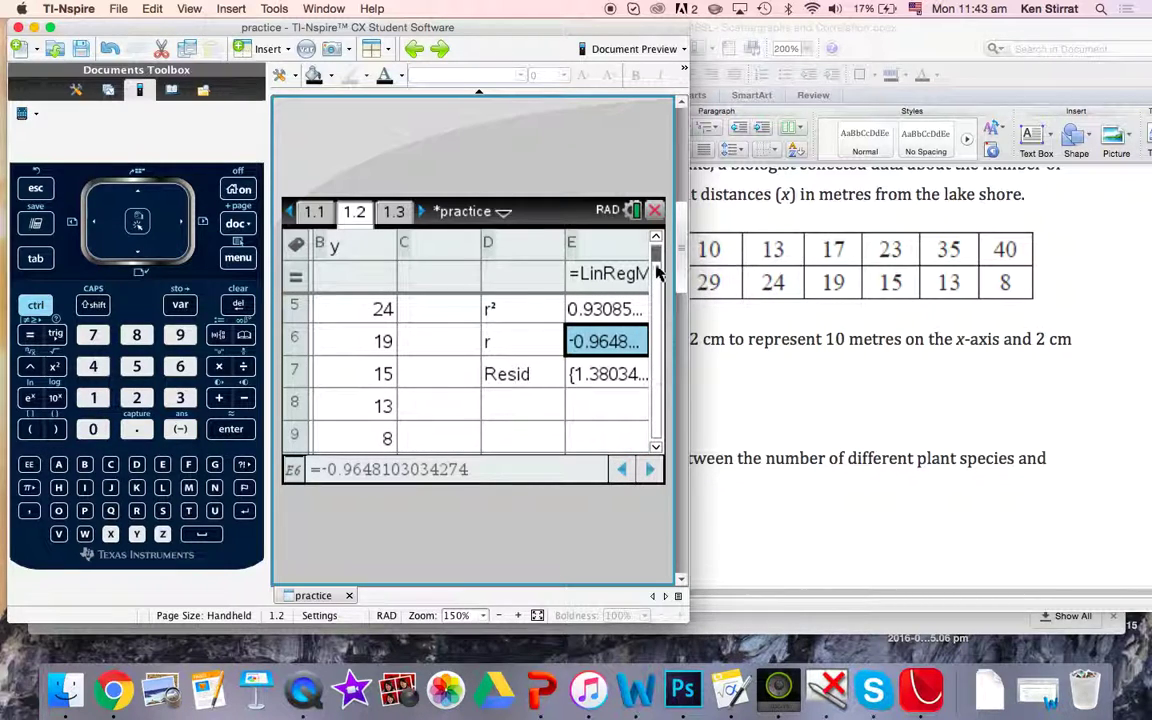
click(656, 238)
click(656, 238)
click(656, 238)
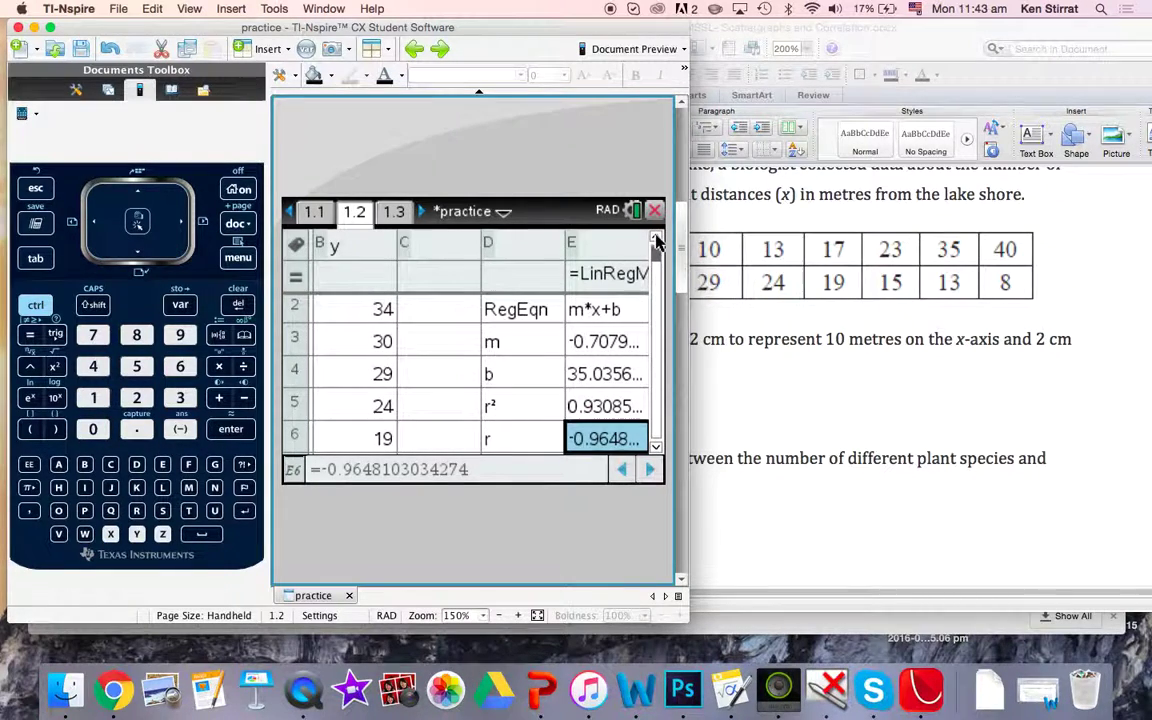
click(600, 342)
key(Down)
key(Down)
key(Down)
key(Down)
key(Down)
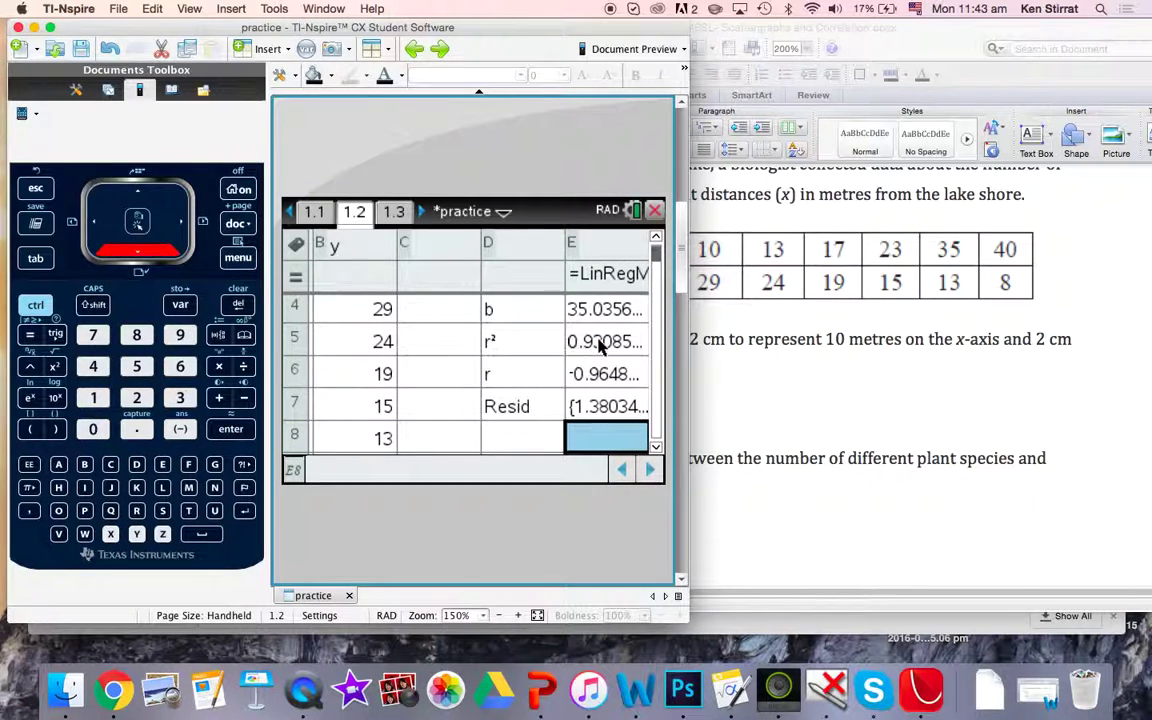
Step: Set up Two-Variable Statistics with X List x and Y List y
click(238, 258)
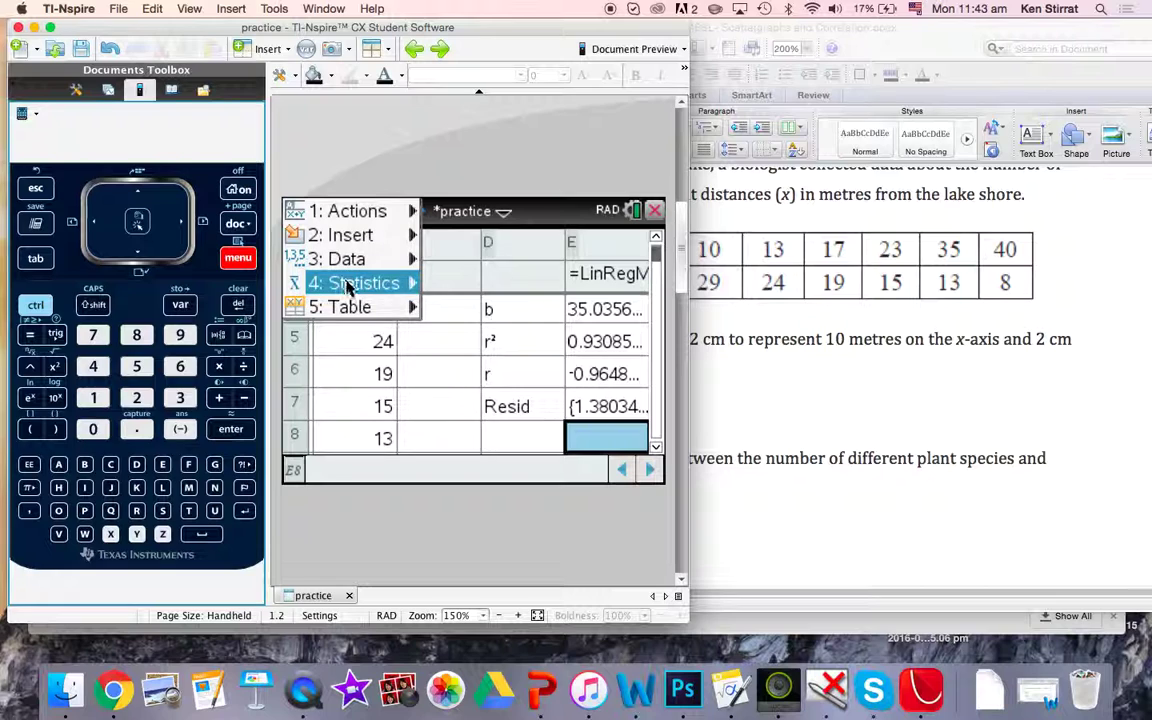
mouse_move(347, 287)
click(472, 283)
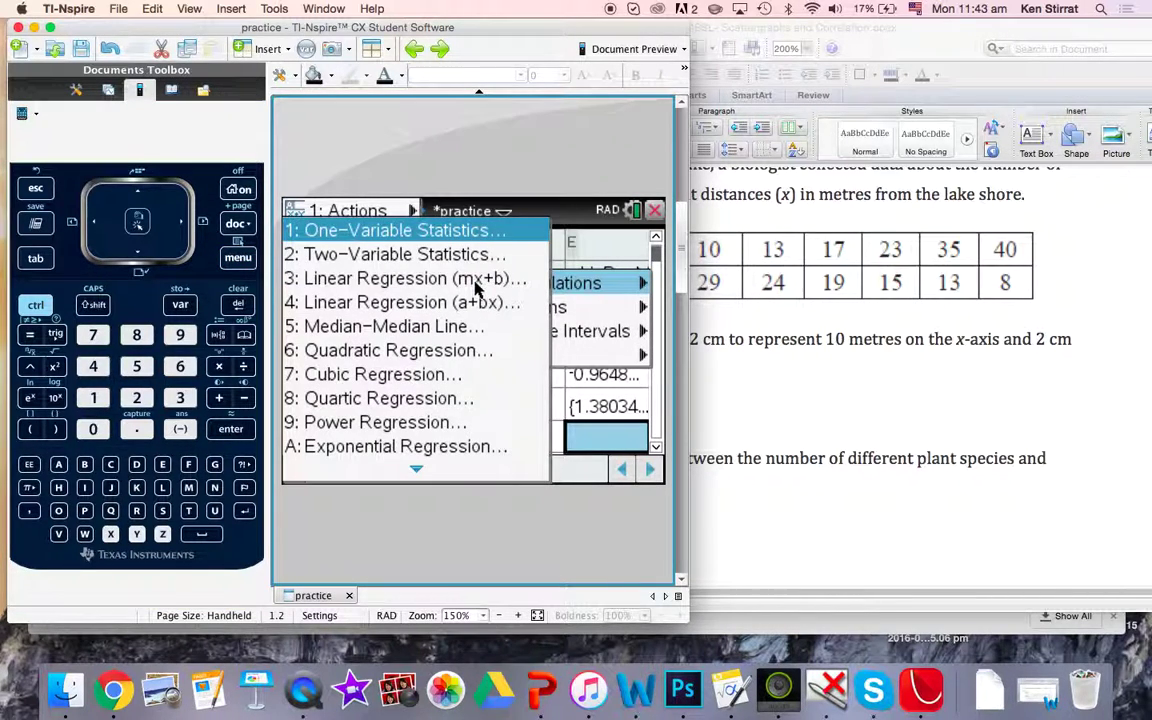
click(428, 256)
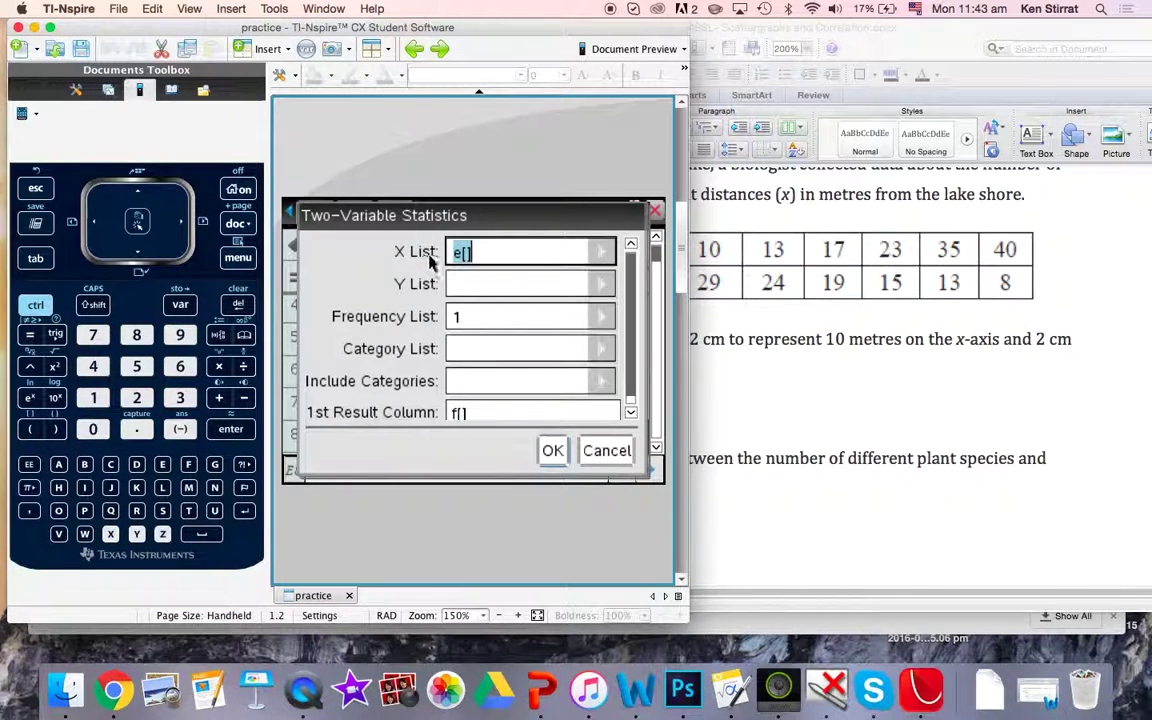
click(602, 255)
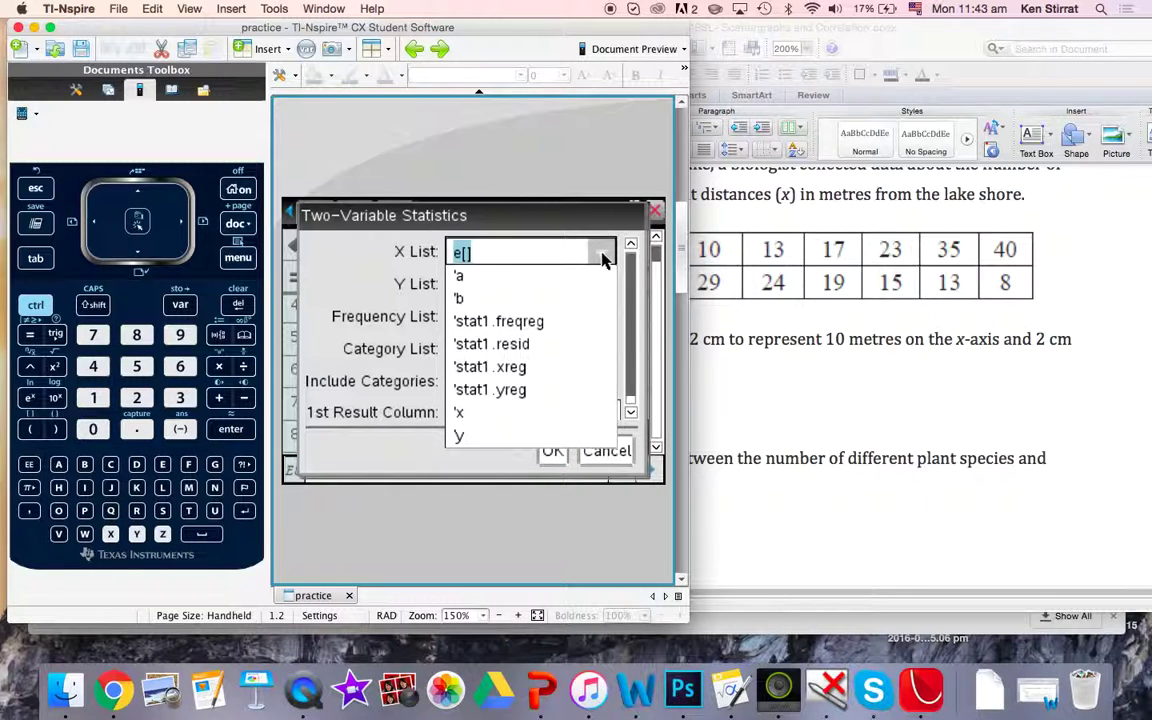
click(458, 412)
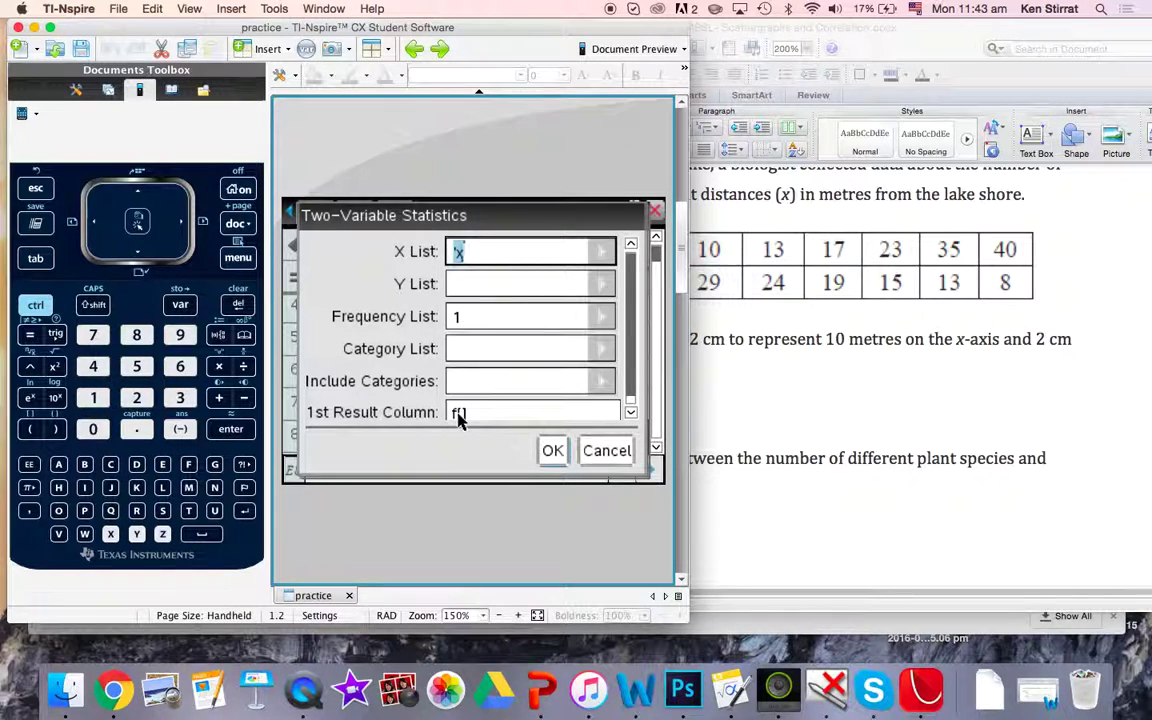
click(600, 286)
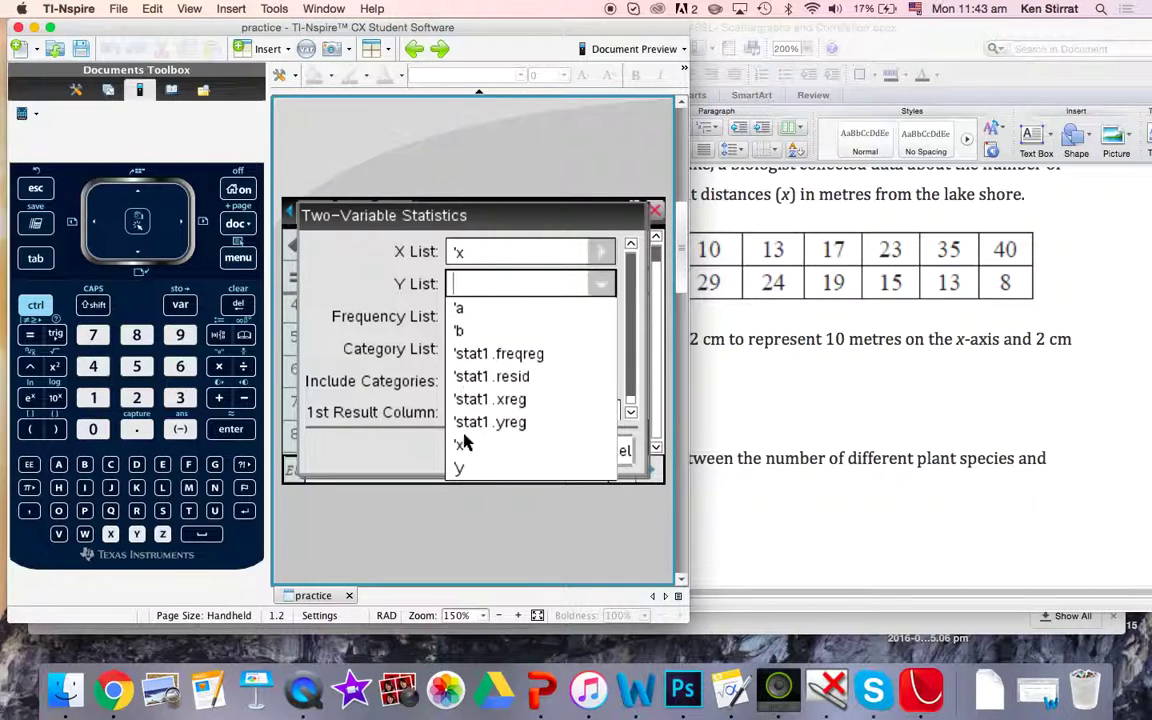
click(460, 469)
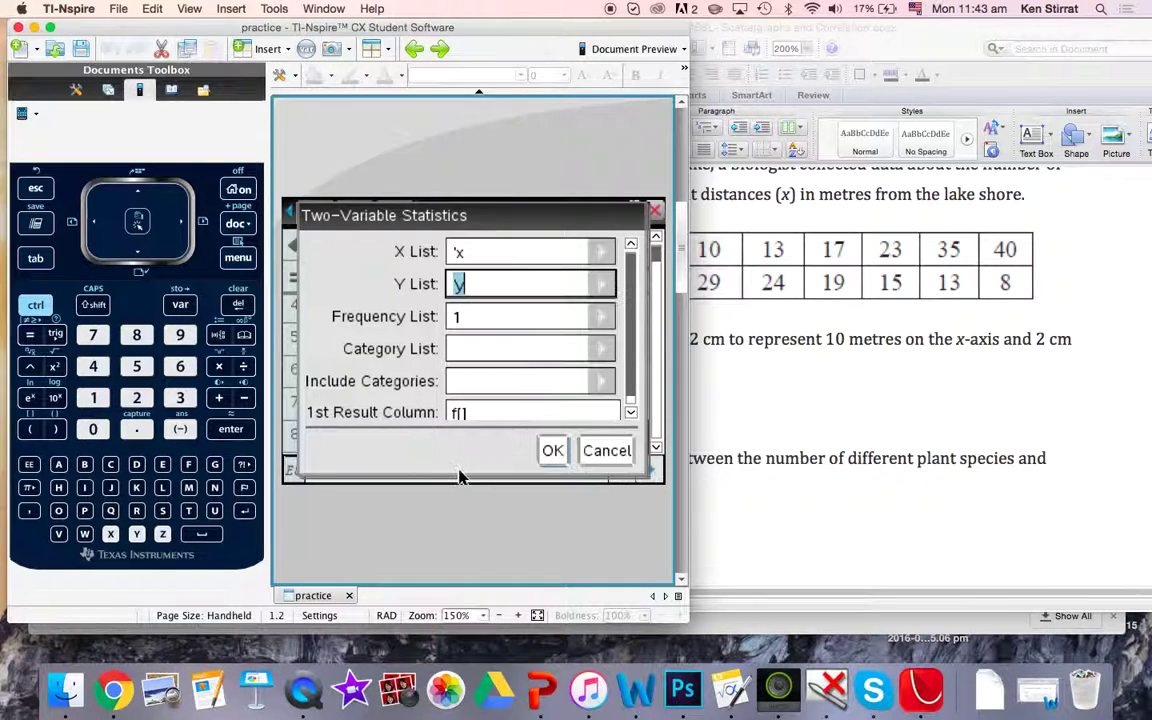
click(630, 413)
click(552, 451)
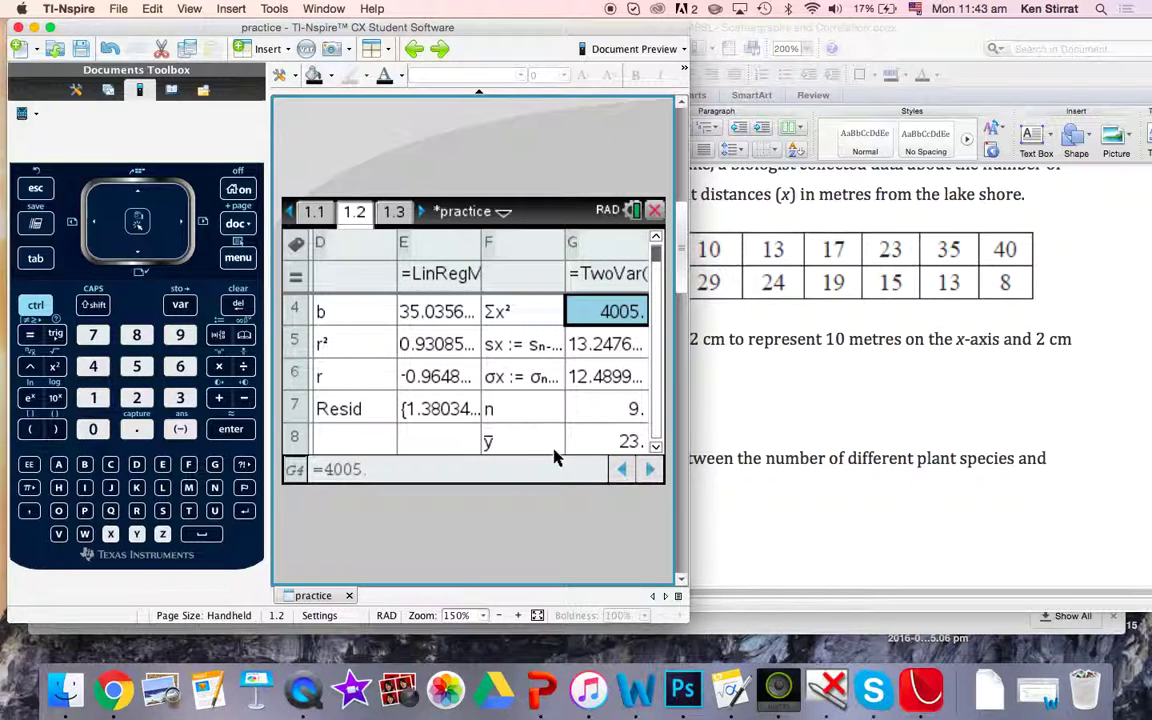
key(Up)
key(Up)
key(Up)
key(Up)
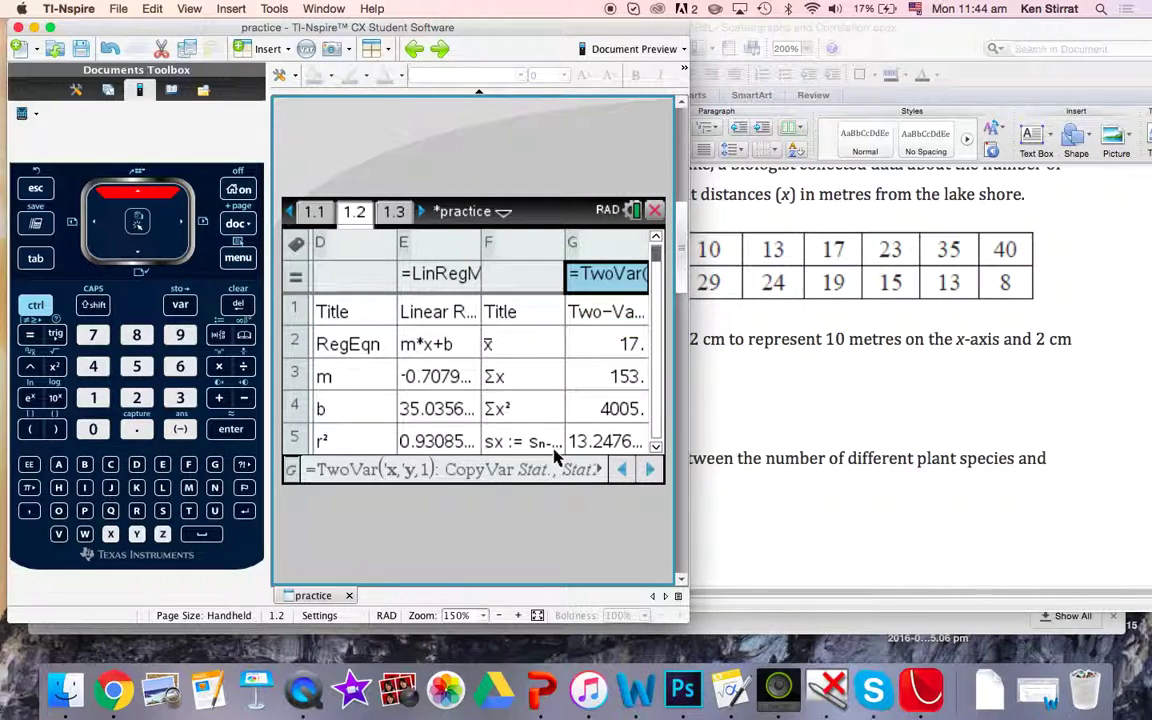
key(Down)
key(Down)
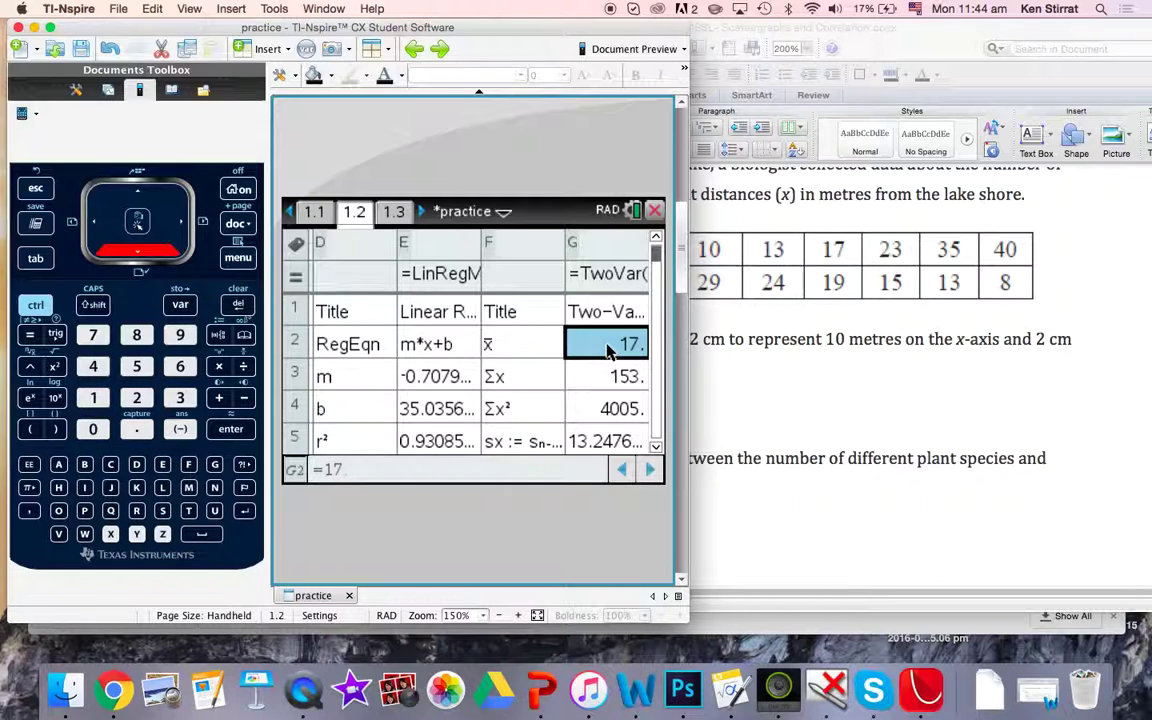
key(Down)
key(Down)
key(Down)
key(Down)
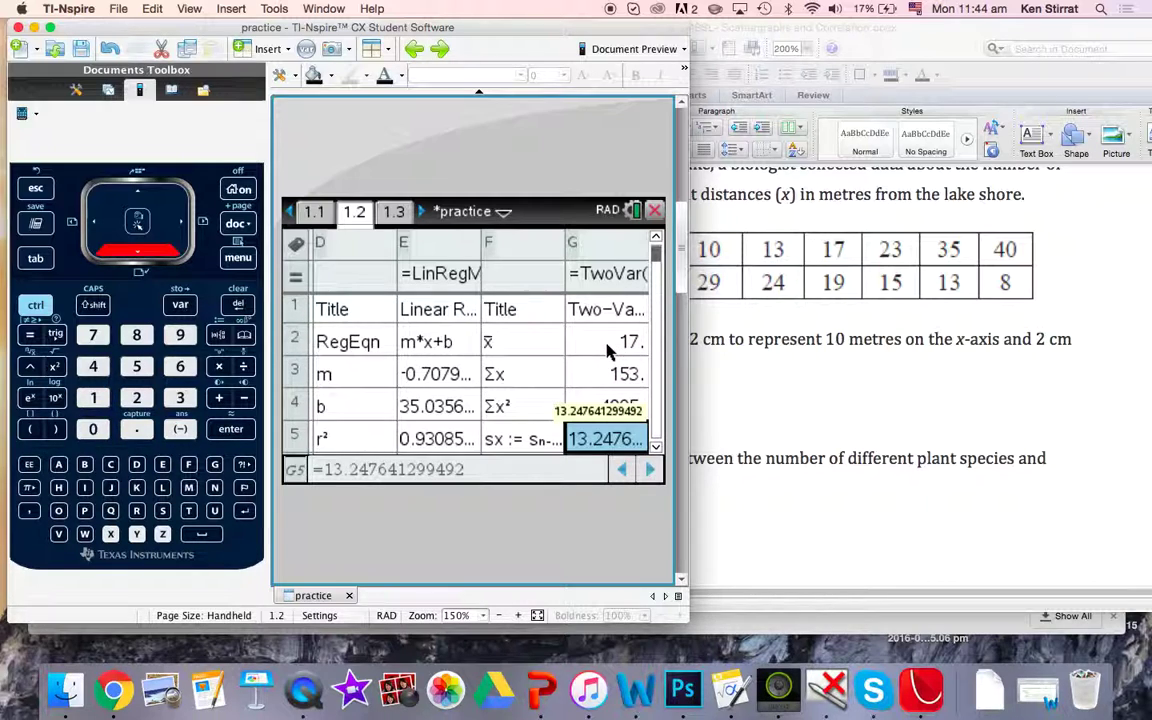
key(Up)
key(Down)
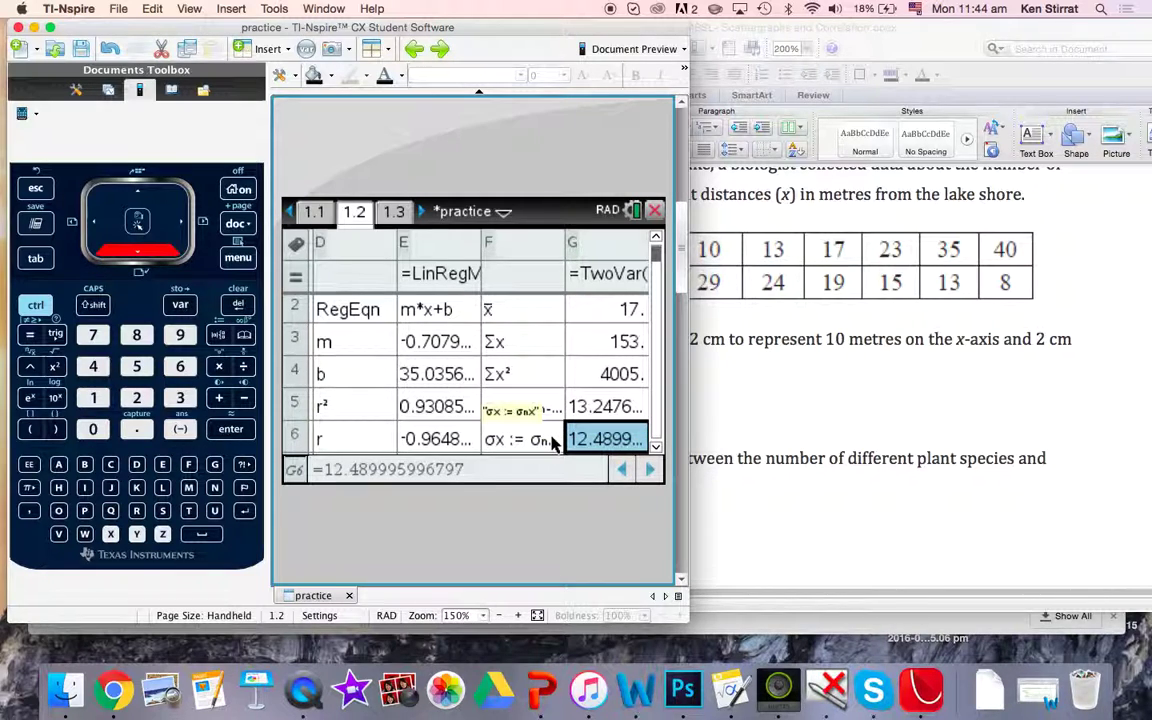
key(Down)
key(Down)
key(Down)
key(Up)
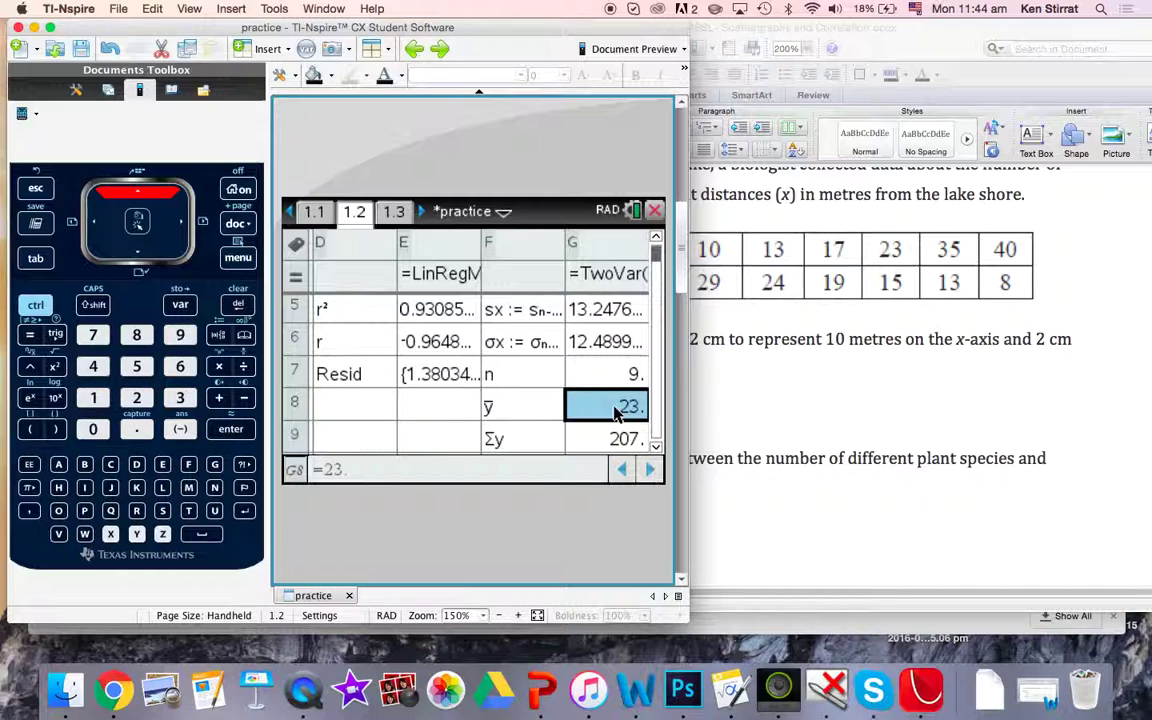
key(Down)
key(Down)
key(Down)
key(Down)
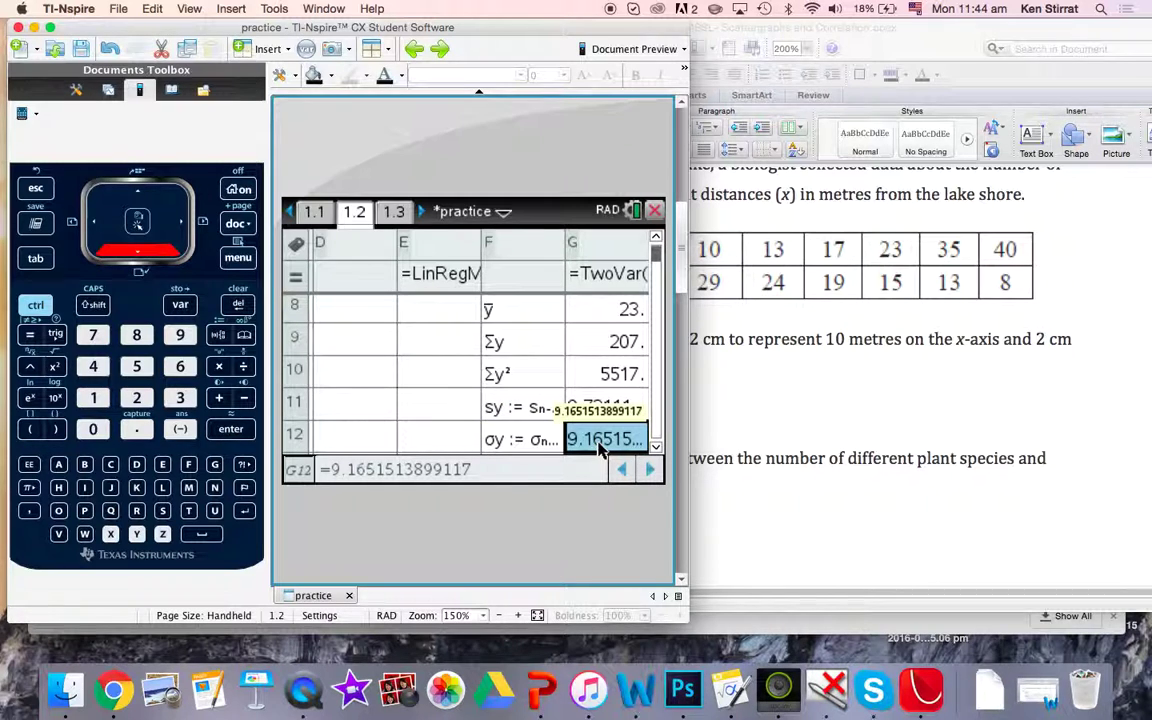
key(Down)
key(Down)
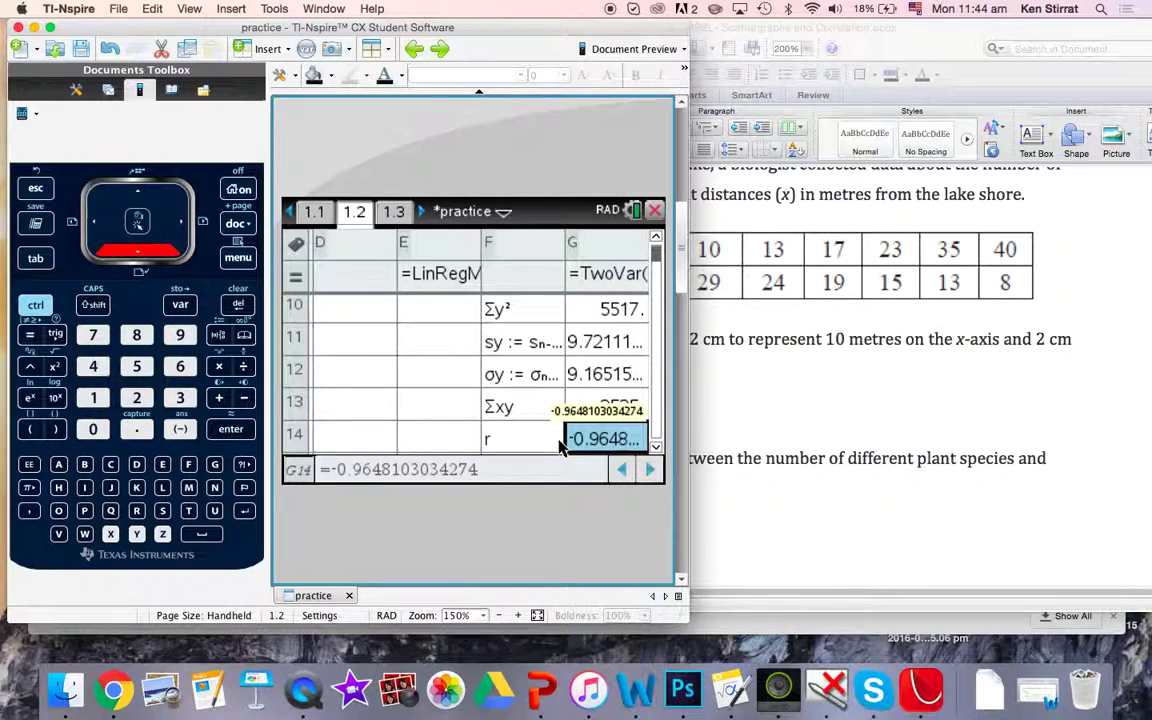
key(Down)
key(Up)
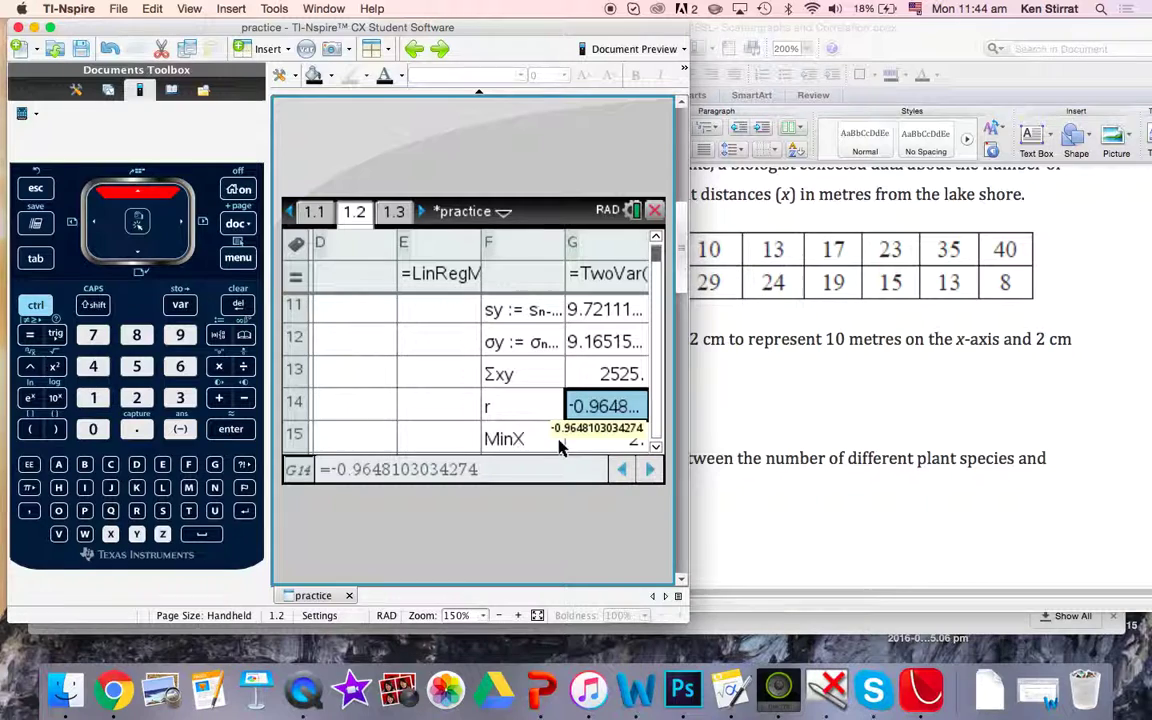
key(Down)
key(Down)
key(Down)
key(Down)
key(Down)
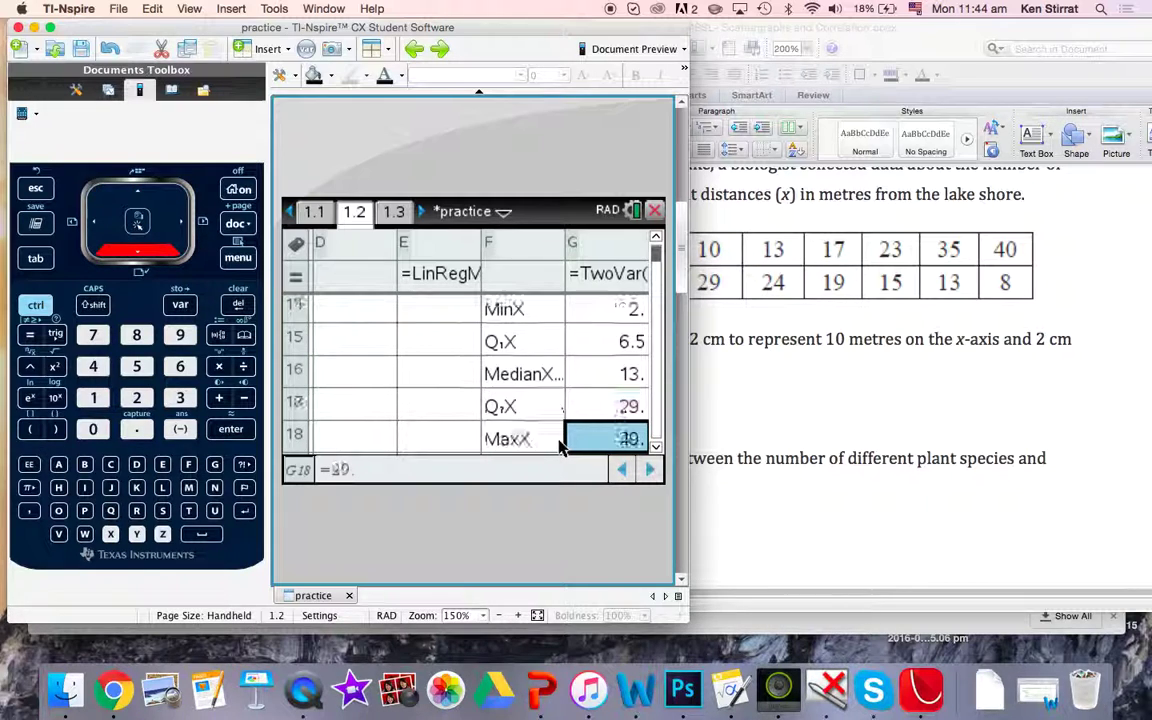
key(Down)
key(Down)
key(Down)
key(Down)
key(Down)
key(Down)
key(Down)
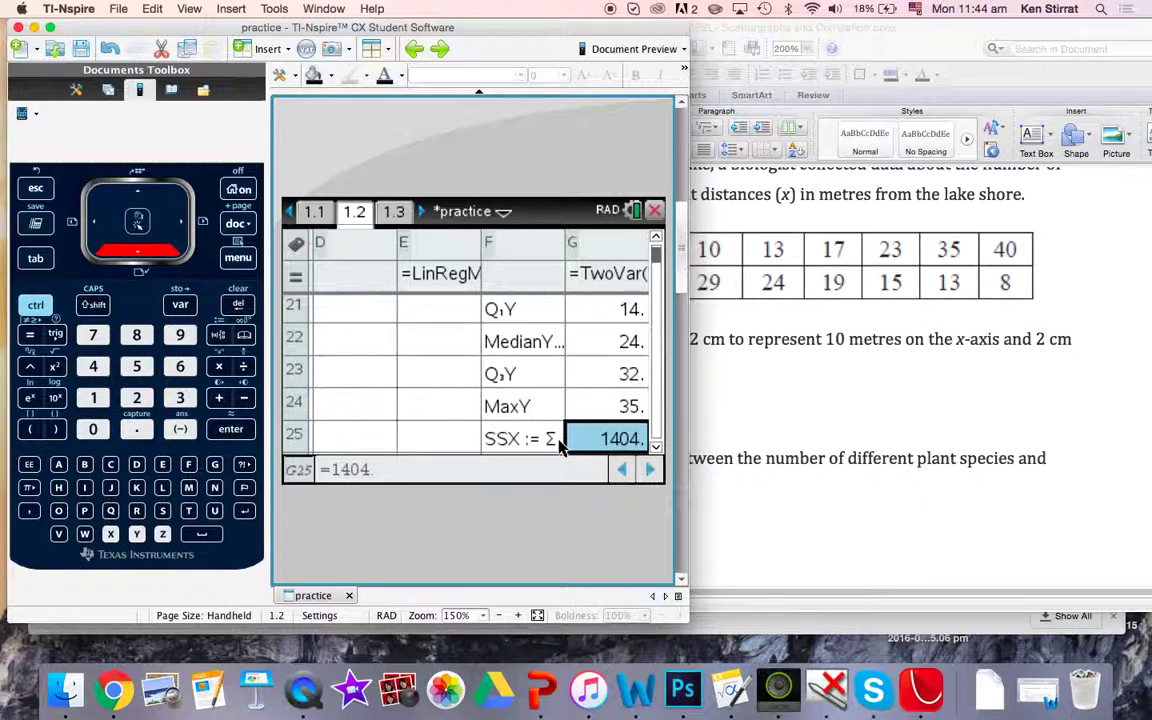
key(Down)
key(Down)
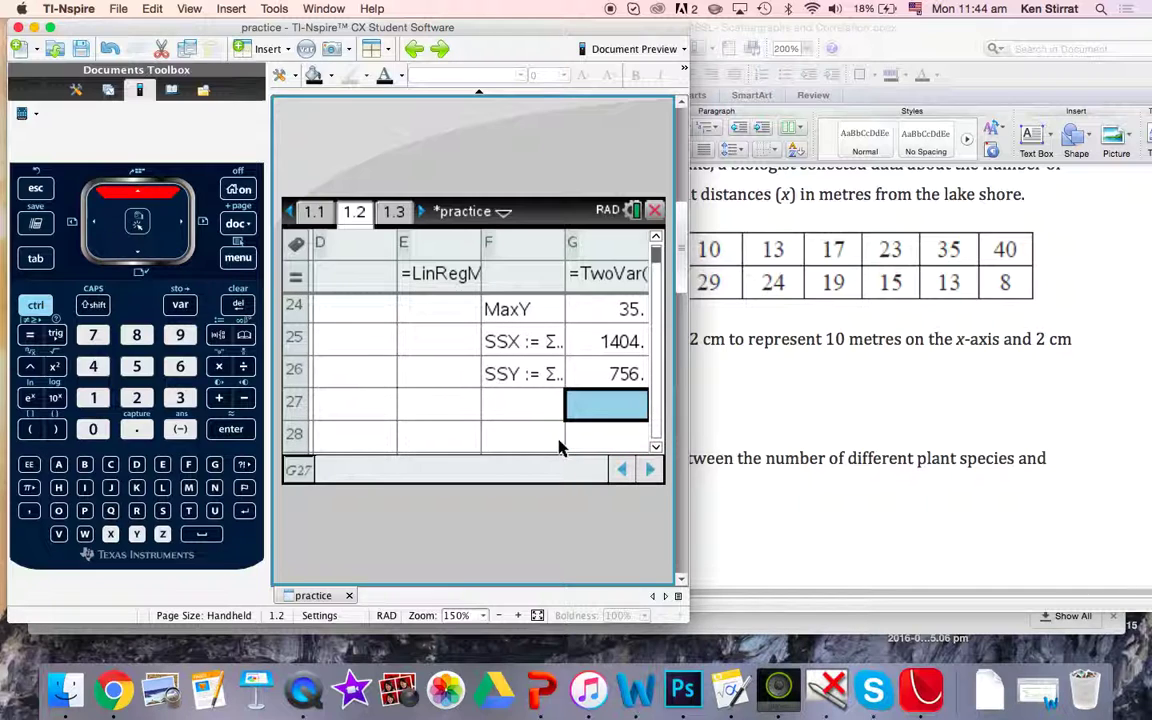
key(Up)
key(Up)
key(Up)
key(Up)
key(Up)
key(Up)
key(Up)
key(Up)
key(Up)
key(Up)
key(Up)
key(Up)
key(Up)
key(Up)
key(Up)
key(Up)
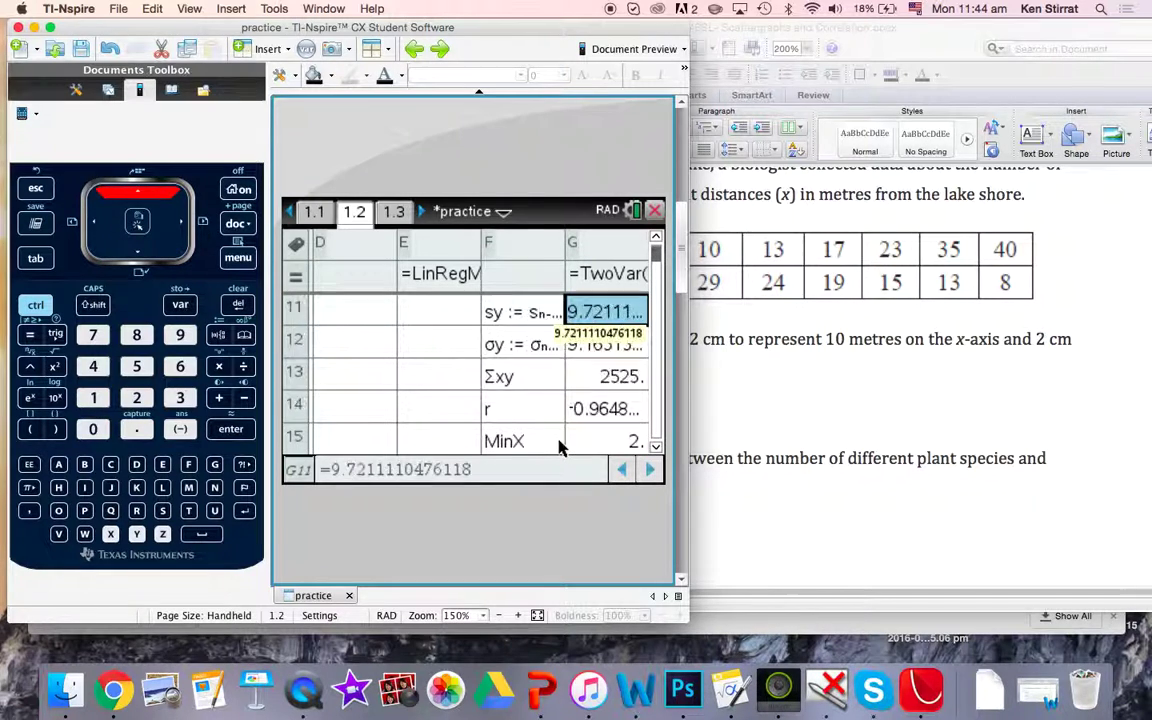
key(Up)
key(Up)
key(Up)
key(Up)
key(Up)
key(Up)
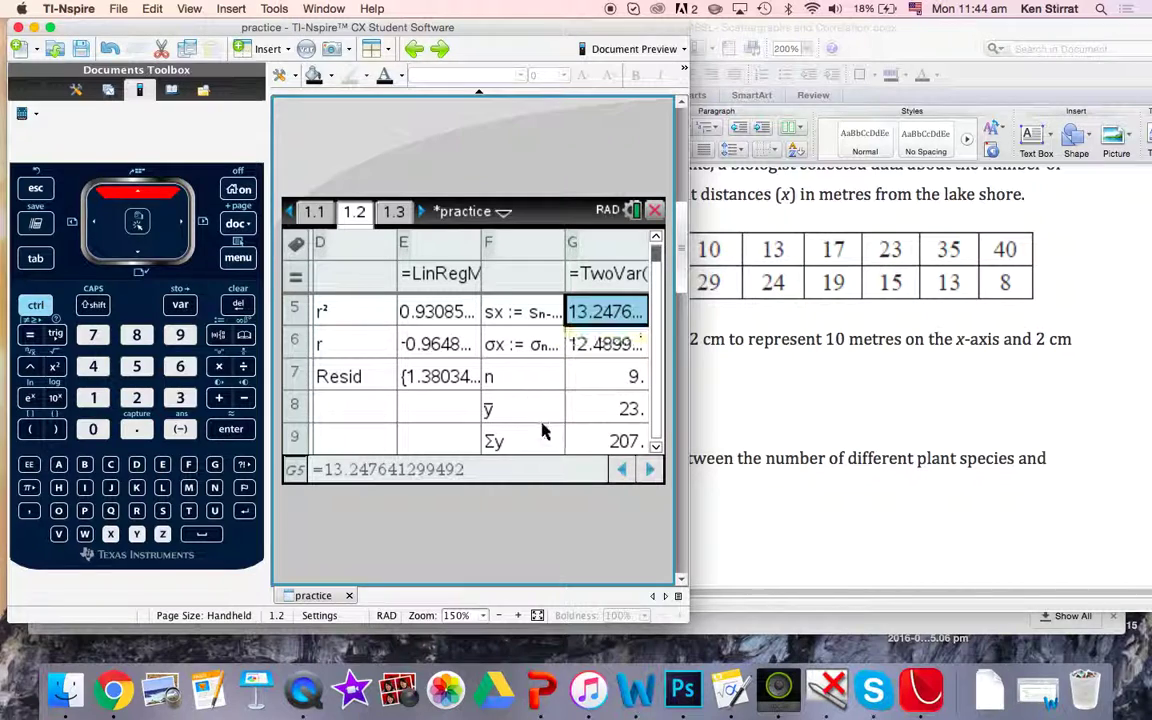
click(440, 274)
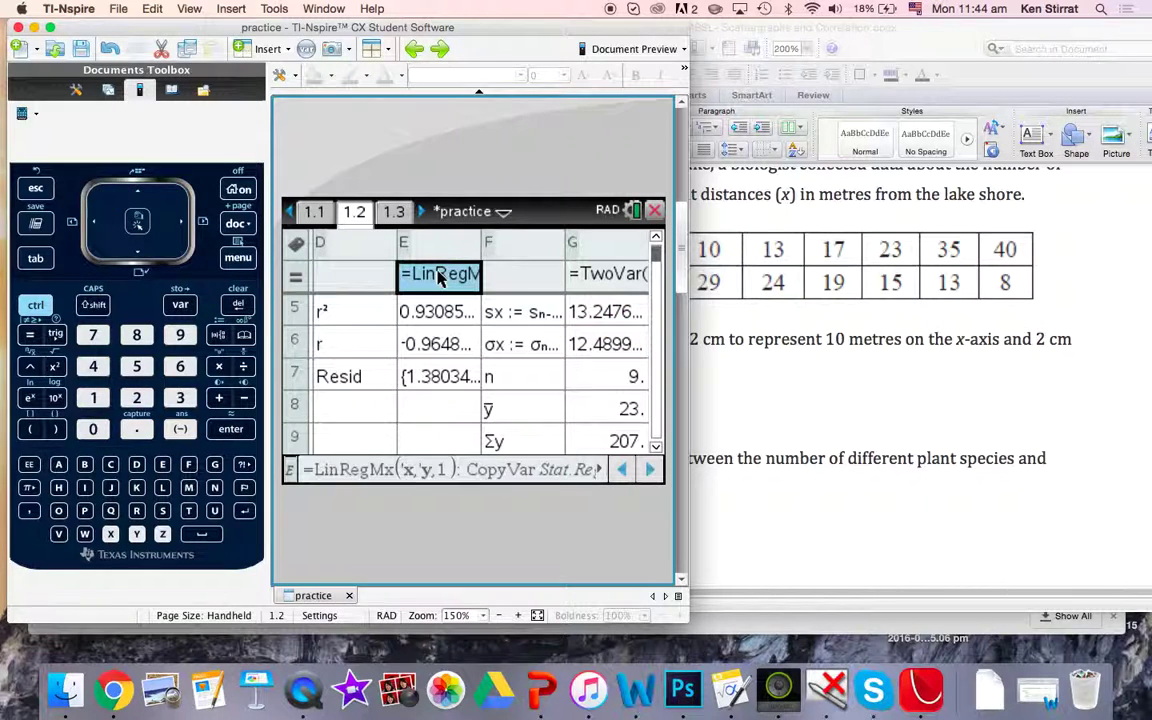
click(602, 276)
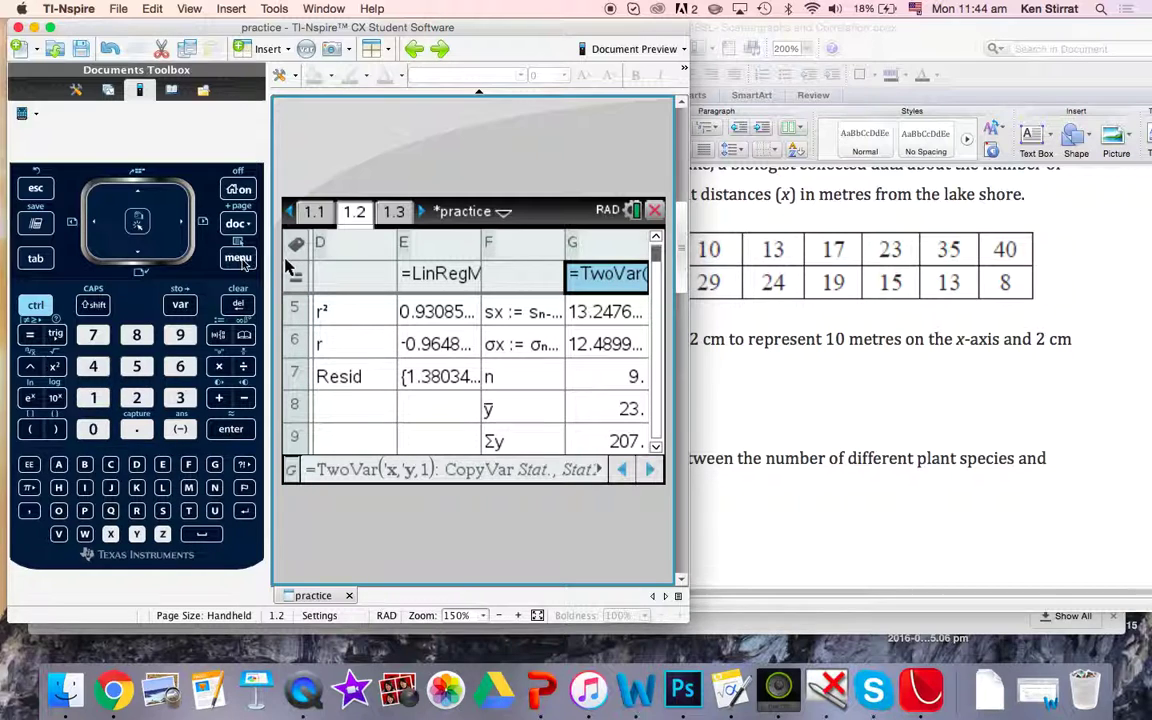
Step: Insert a Data & Statistics page plotting x on the horizontal axis and y on the vertical axis
click(239, 225)
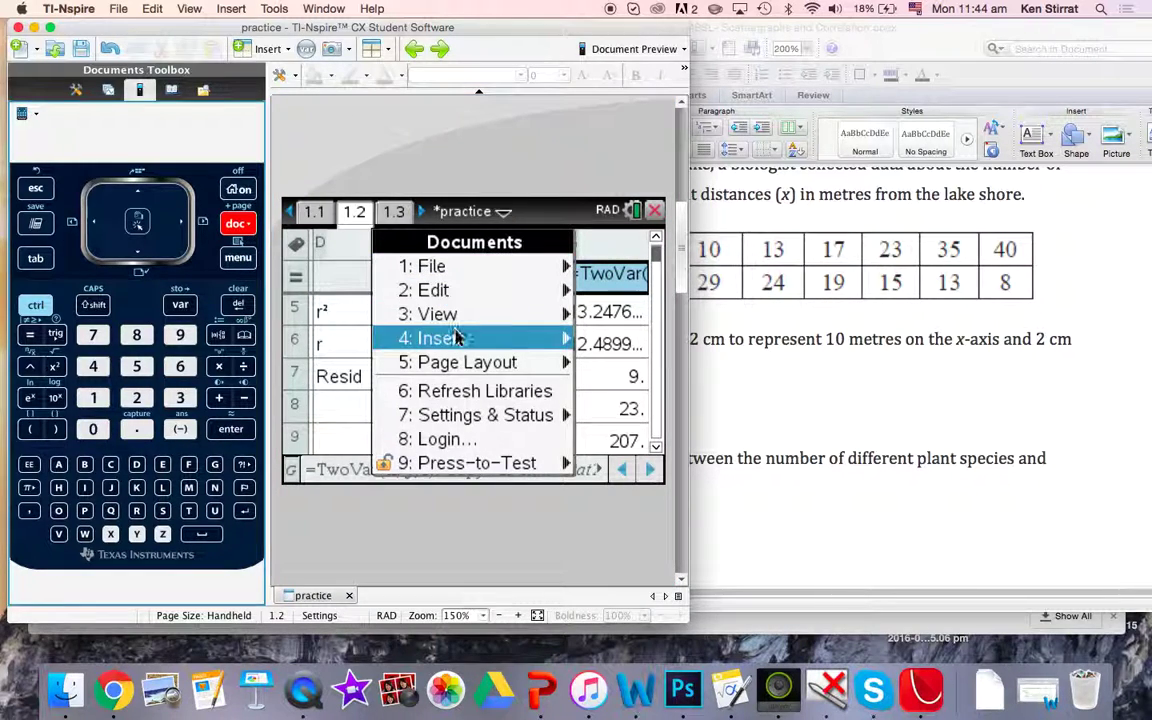
mouse_move(456, 338)
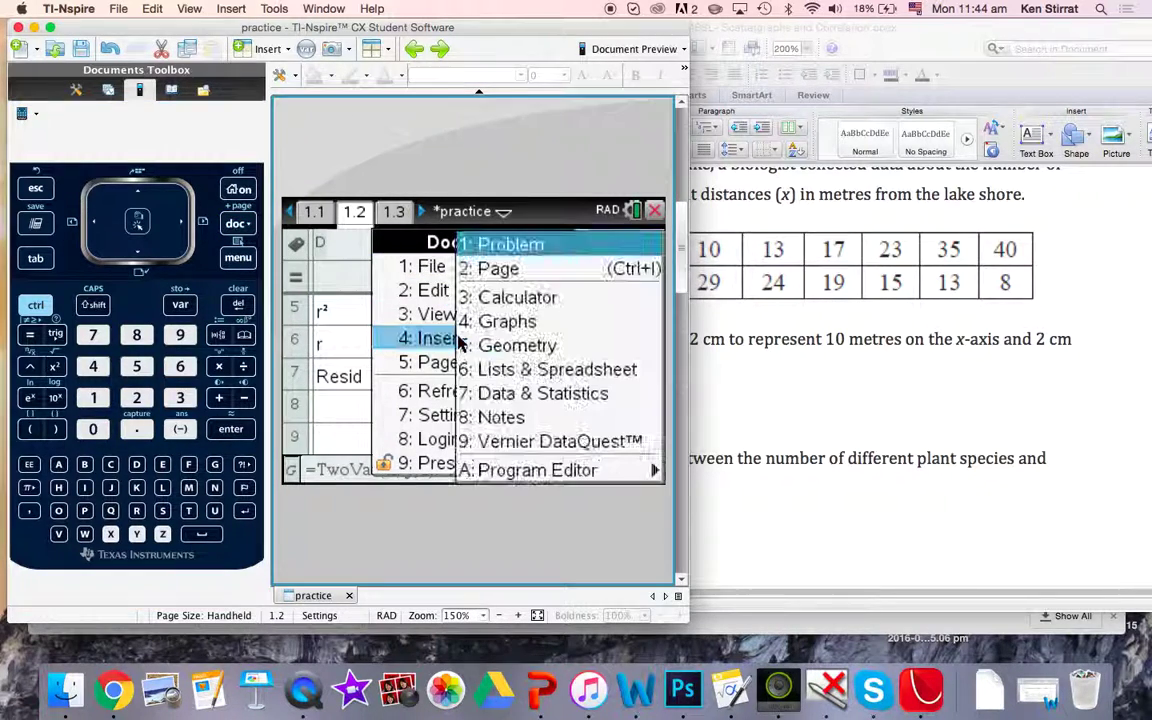
click(517, 405)
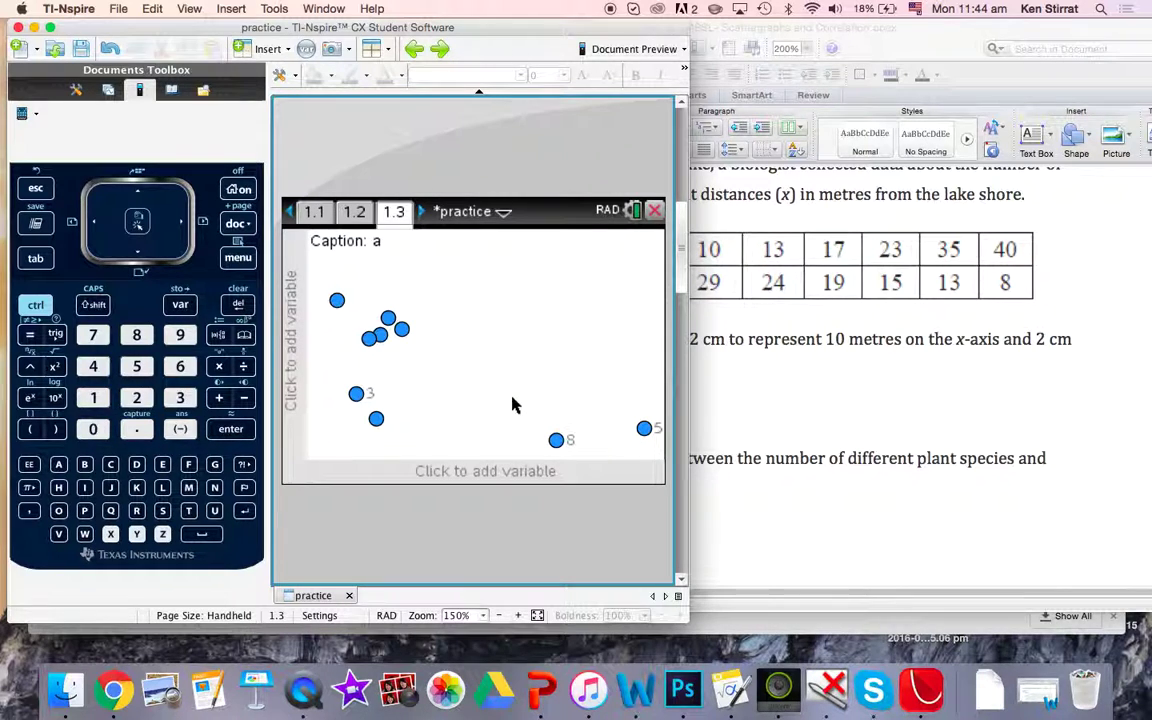
click(492, 470)
click(460, 428)
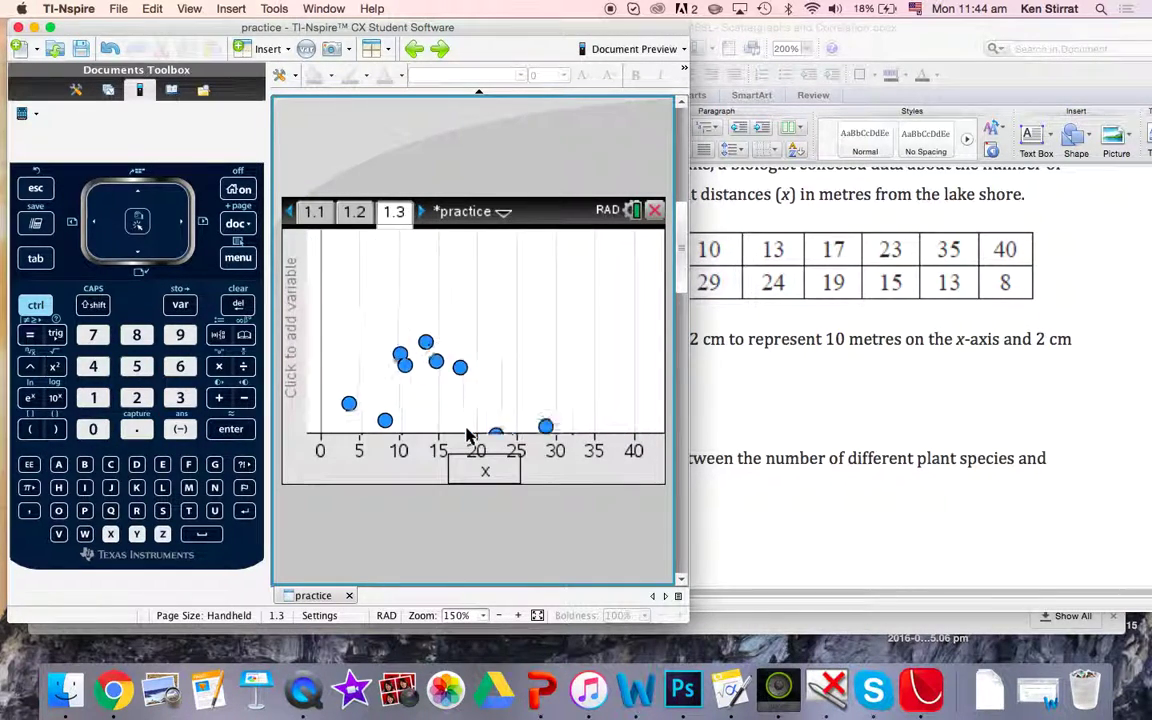
click(291, 322)
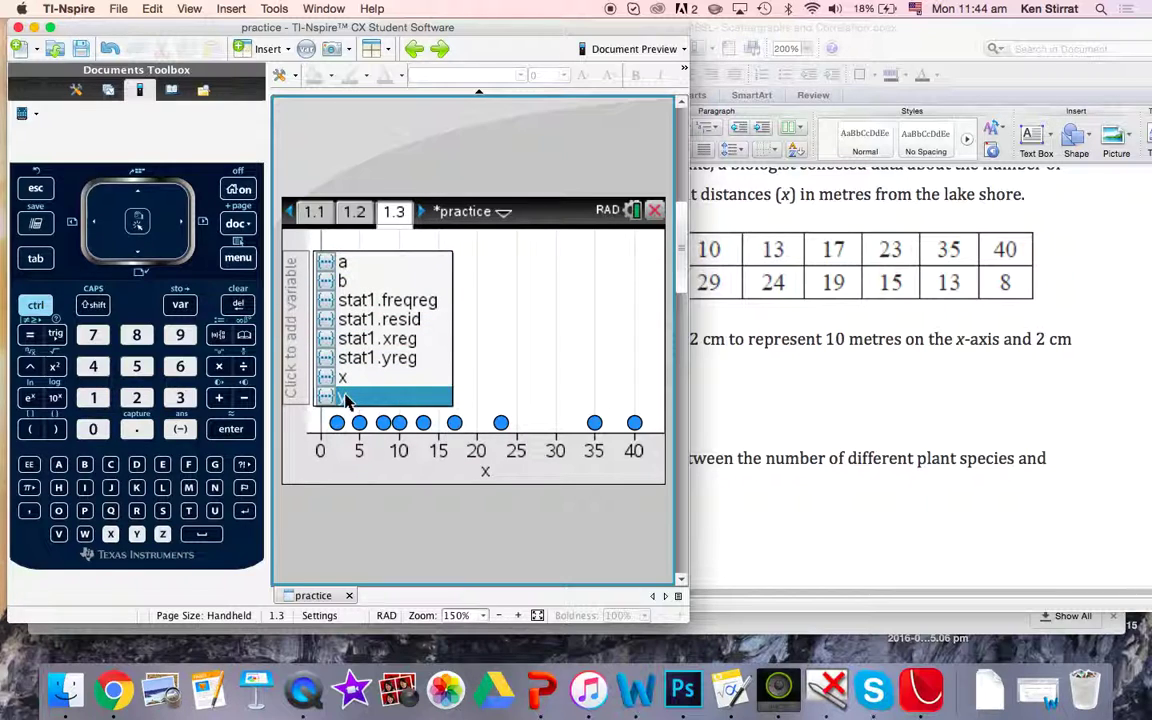
click(343, 397)
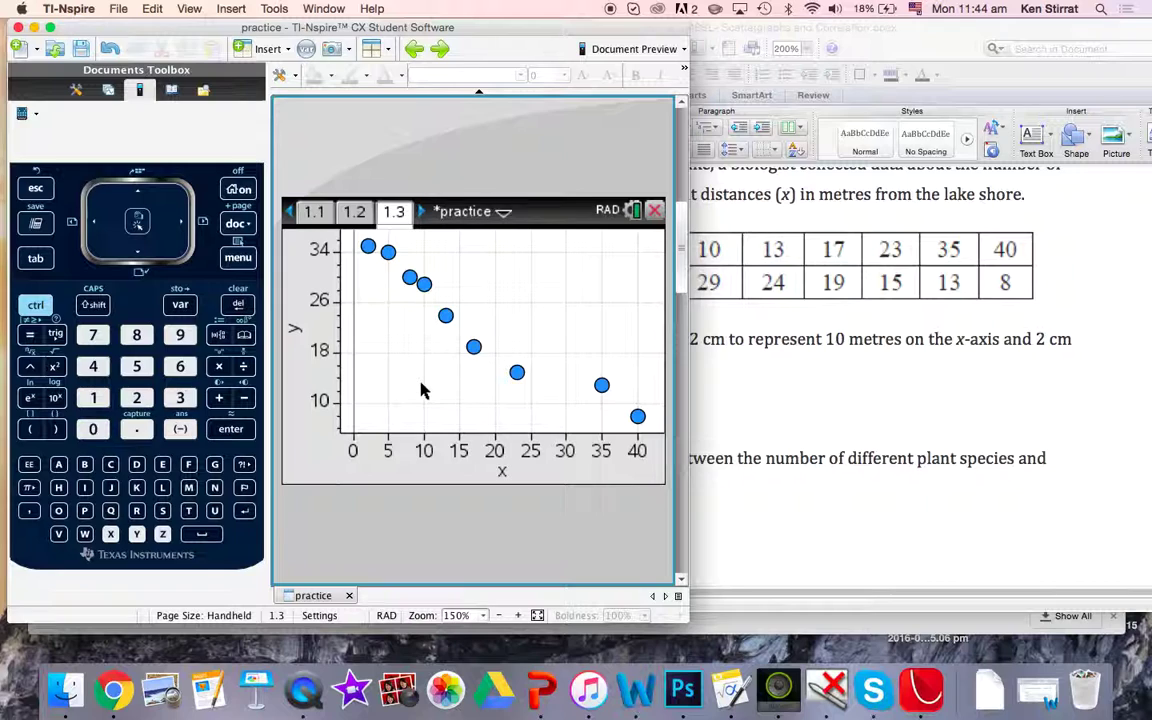
Step: Plot the function f1(x) over the scatter points and move its label to the graph's top
click(237, 259)
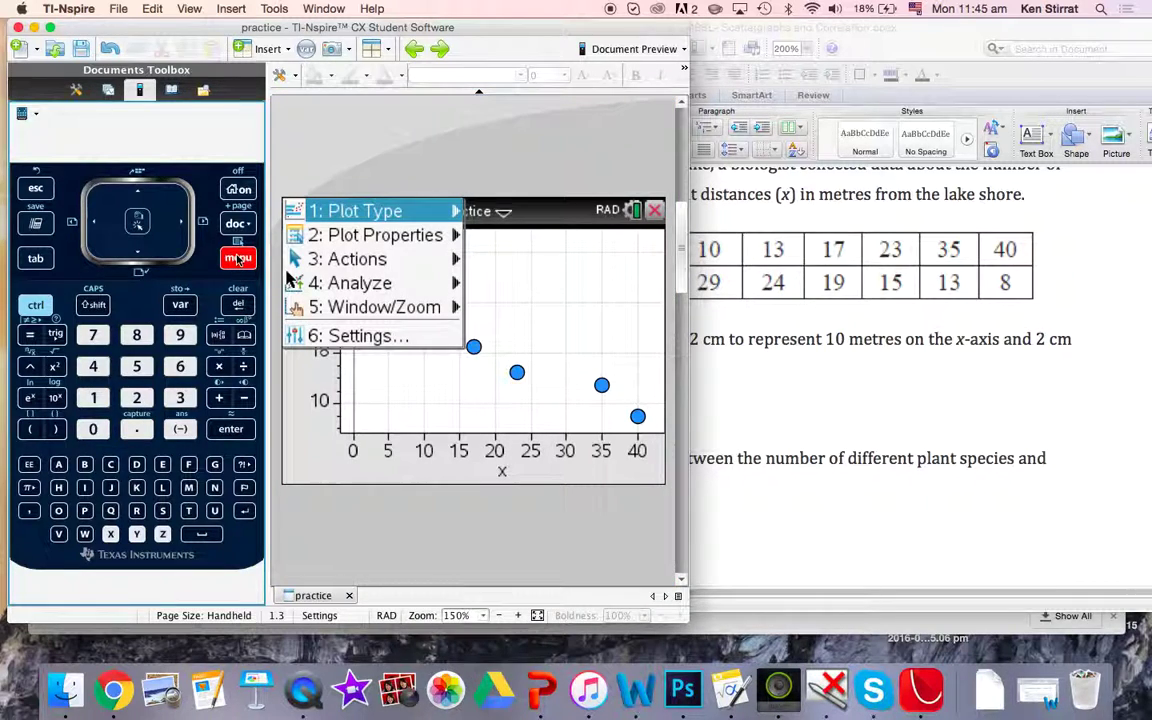
click(366, 285)
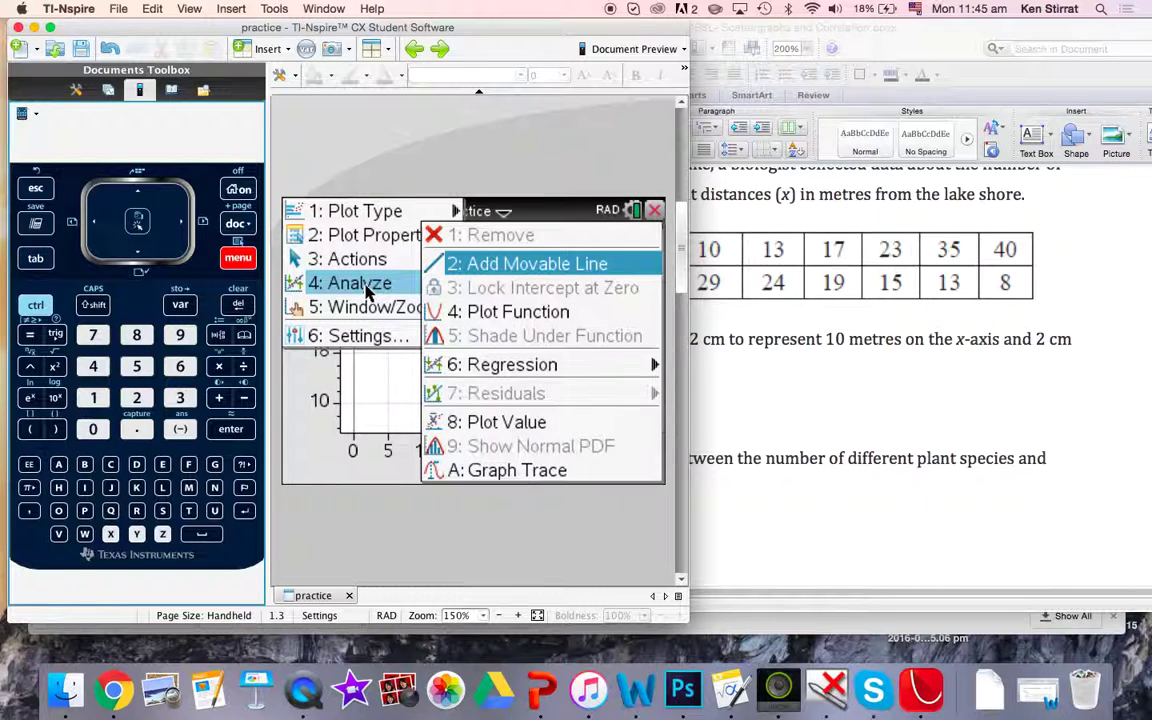
click(475, 313)
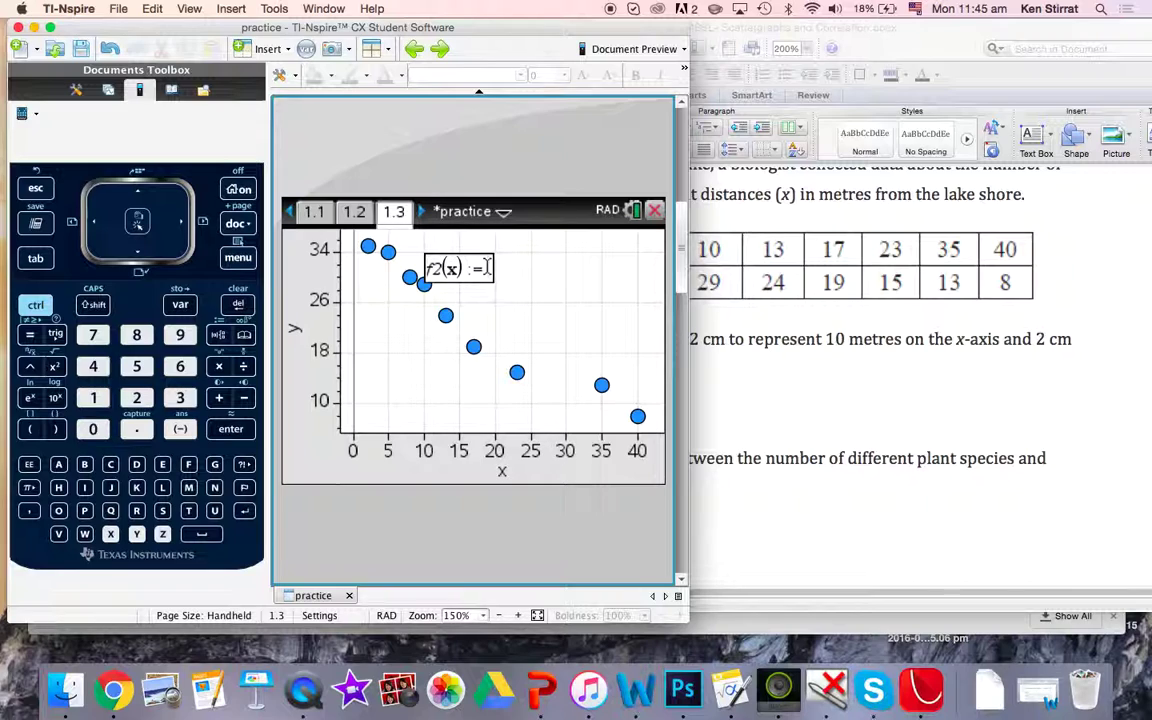
text(f1(x)
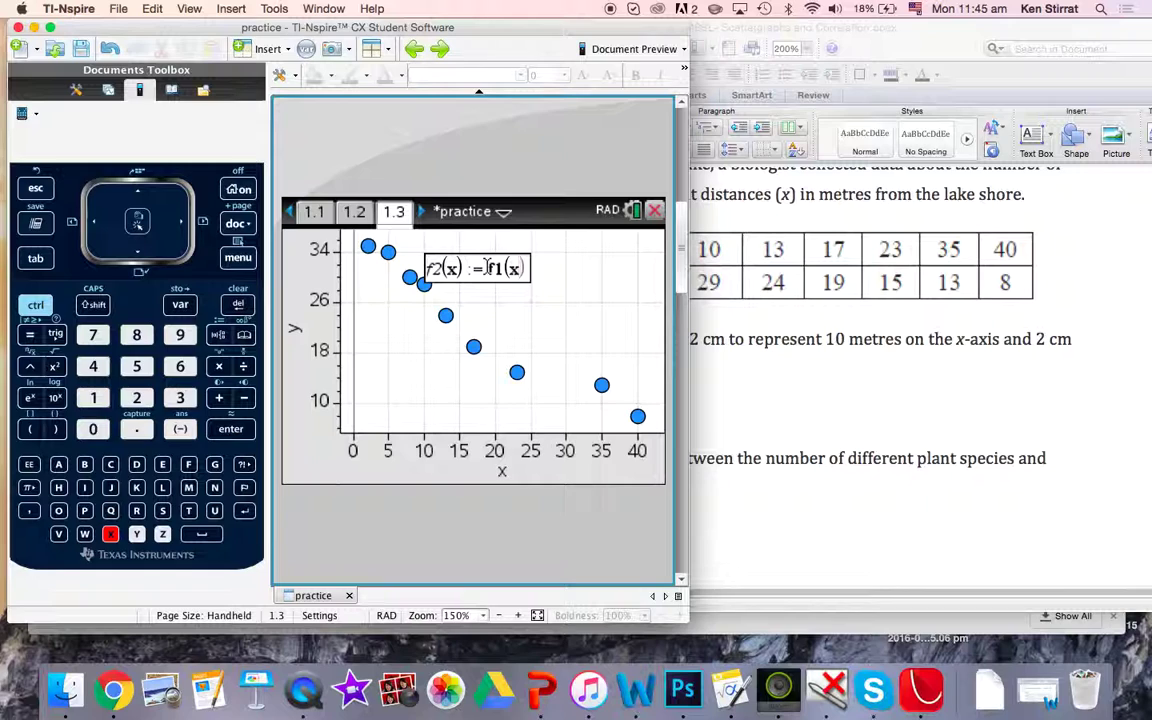
key(Return)
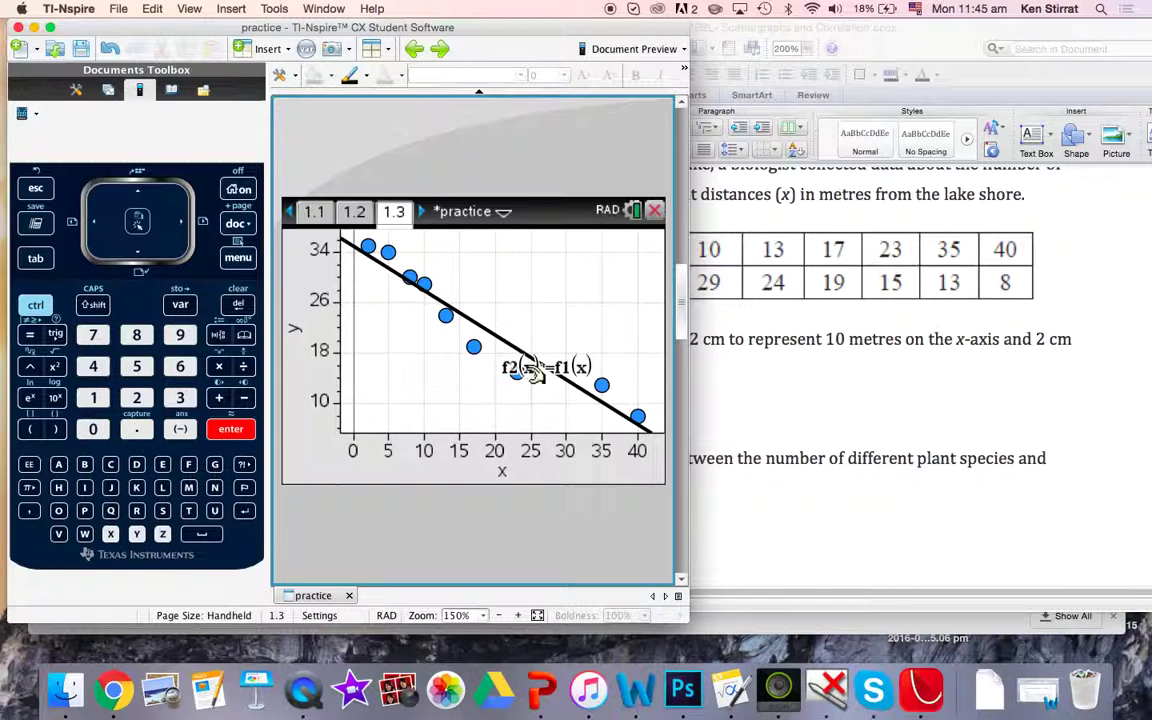
drag(533, 367, 514, 262)
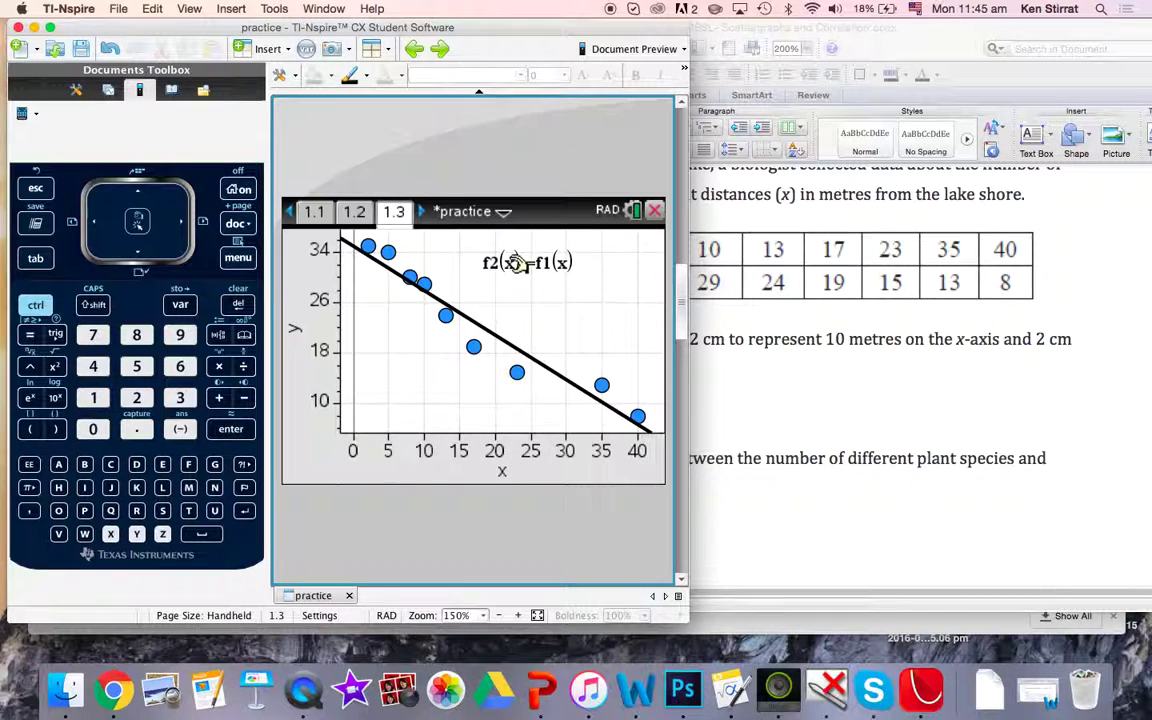